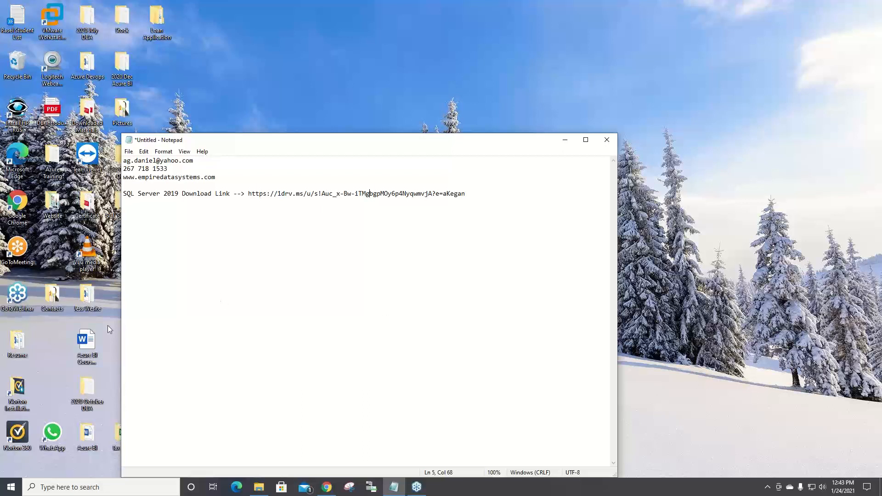
Step: Highlight the SQL Server 2019 download link, the contact details and the website address in the note
left_click_drag(249, 194, 466, 194)
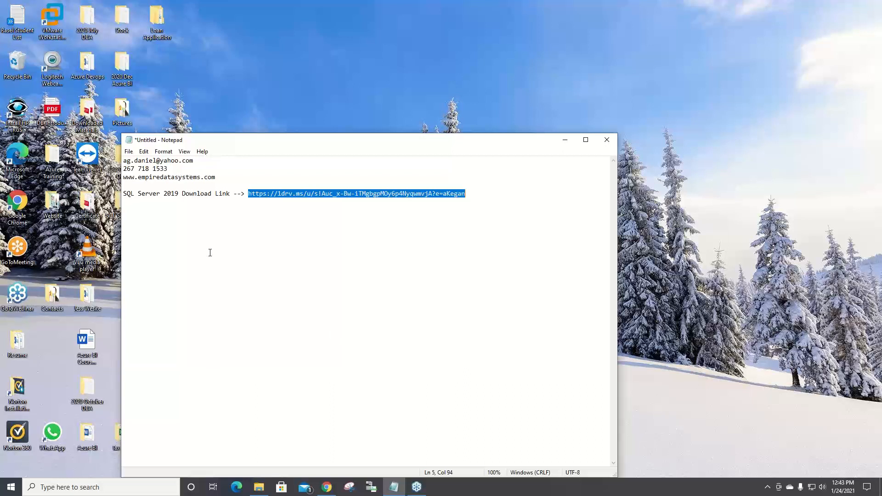
left_click_drag(194, 160, 122, 159)
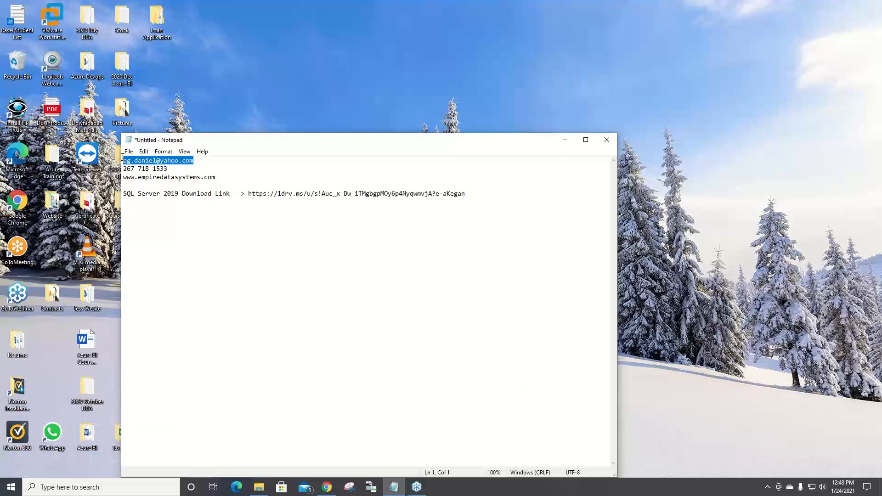
left_click_drag(170, 170, 122, 169)
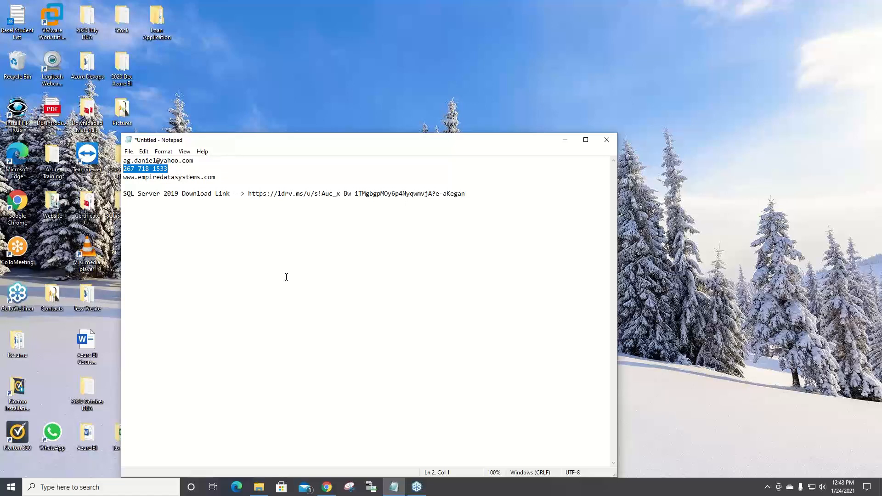
left_click(178, 170)
left_click_drag(218, 177, 123, 178)
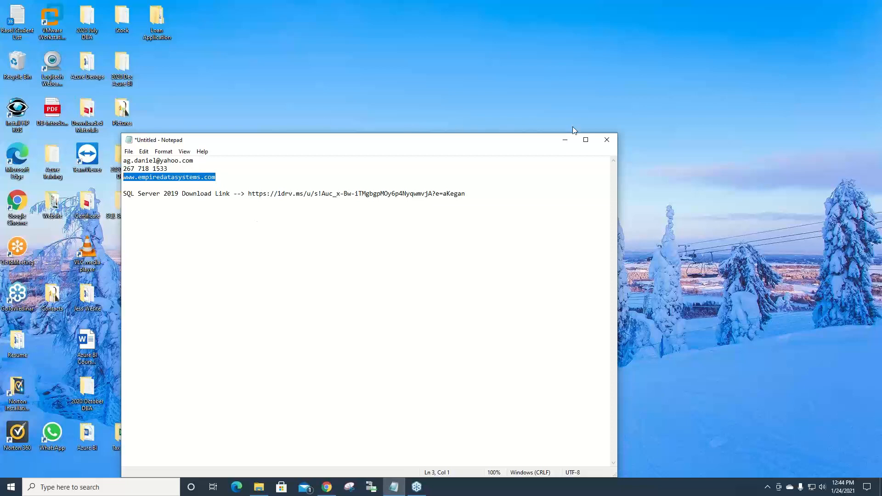
Step: Minimize the note, switch to the OneDrive folder in Chrome and download SQLServer2019-DEV-x64-ENU.box
left_click(564, 140)
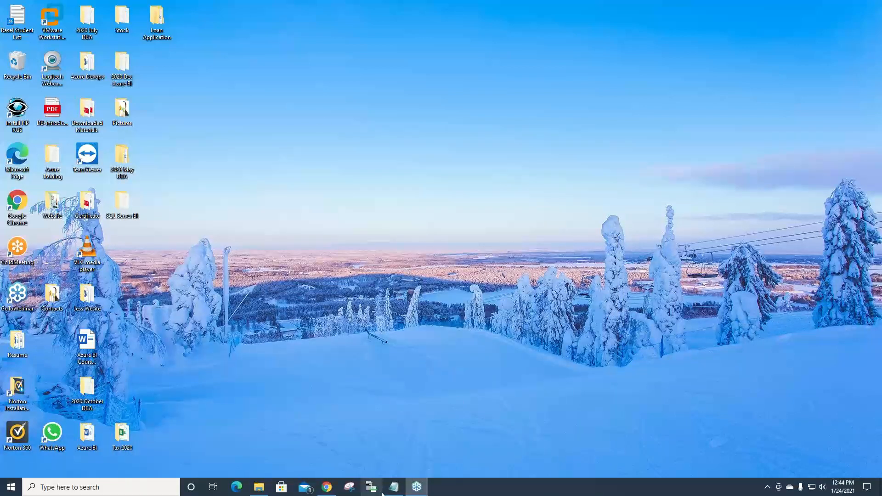
left_click(328, 489)
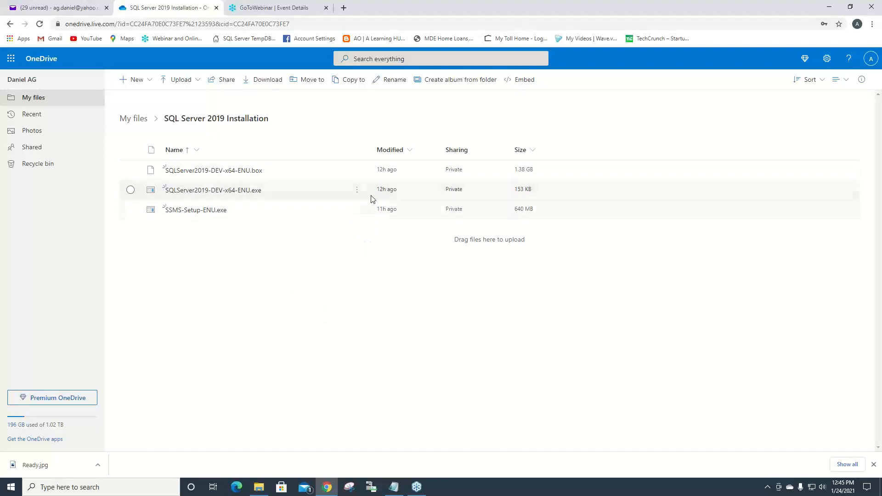
left_click(265, 171)
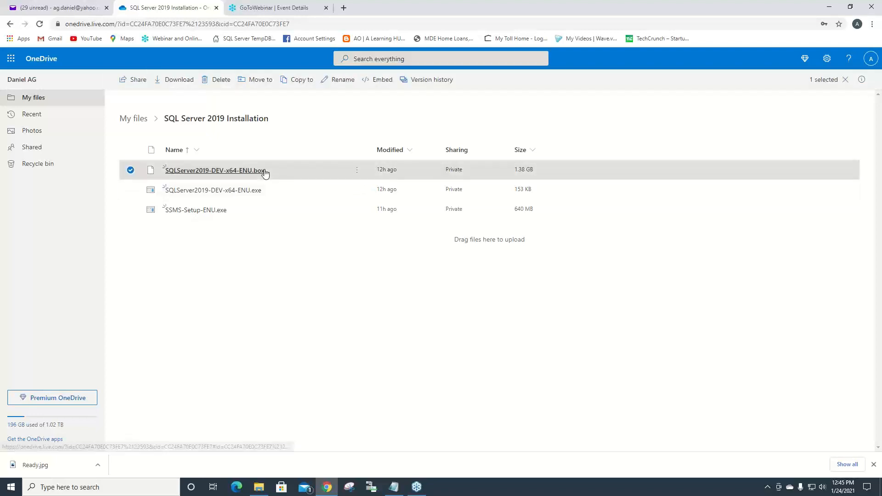
right_click(265, 172)
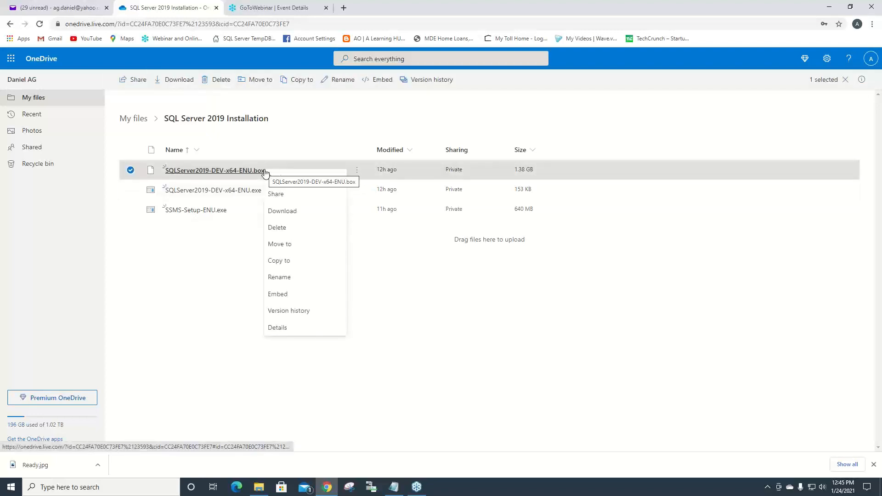
left_click(433, 295)
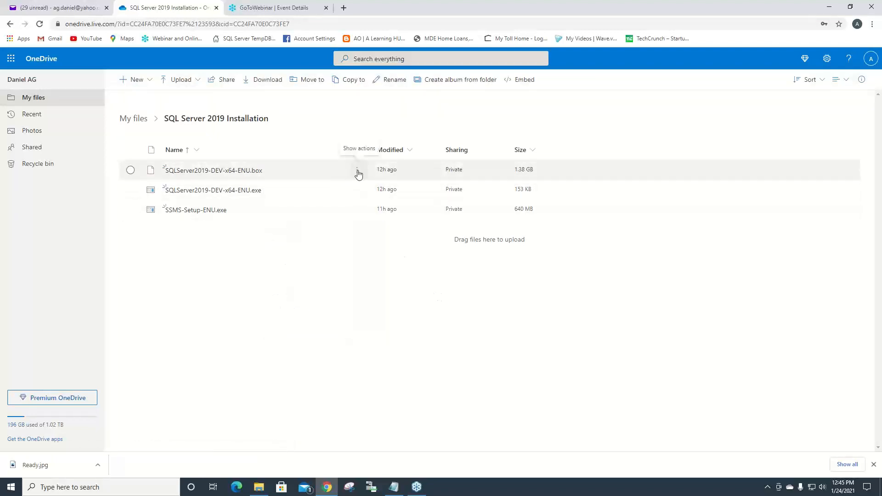
left_click(359, 174)
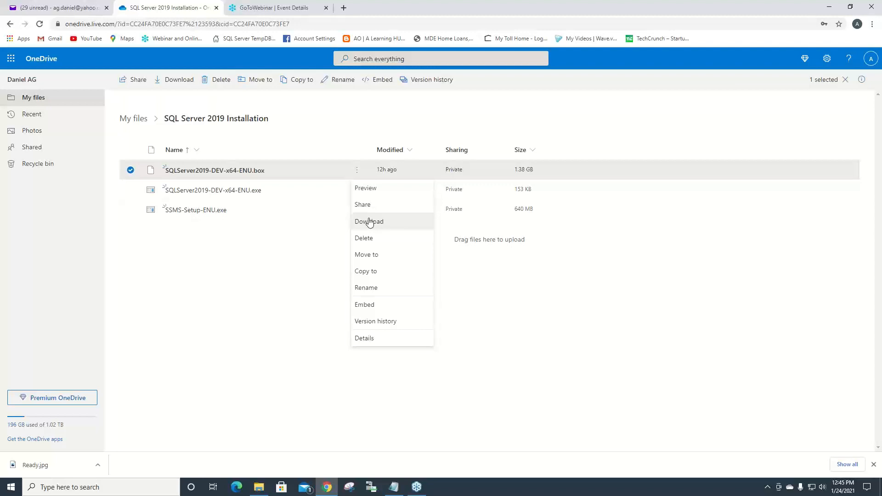
left_click(370, 223)
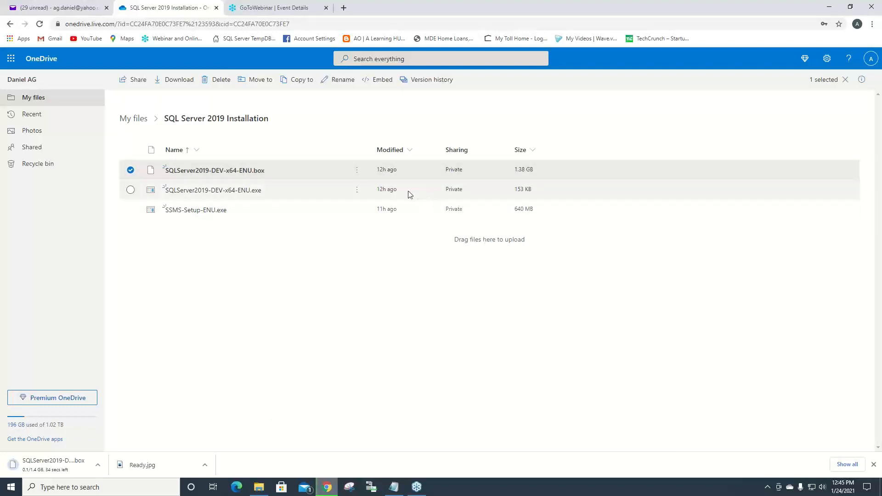
Step: Download SQLServer2019-DEV-x64-ENU.exe and SSMS-Setup-ENU.exe from the SQL Server 2019 Installation folder
left_click(358, 191)
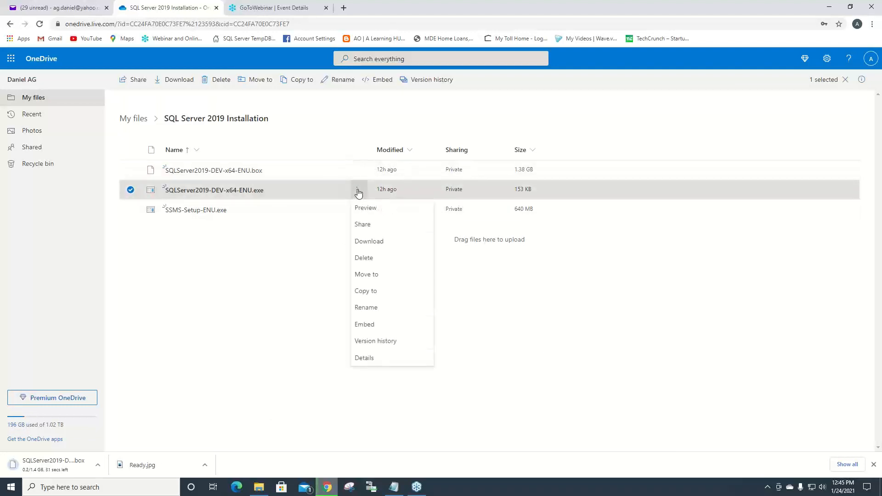
left_click(368, 245)
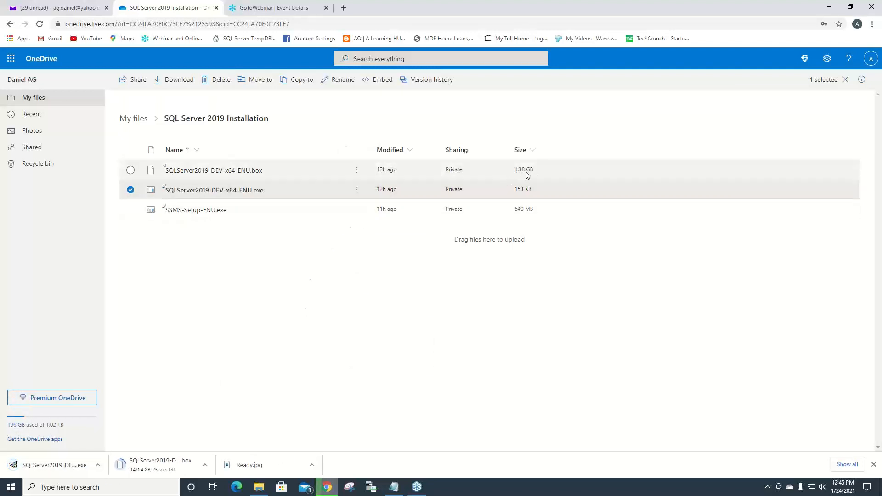
left_click(357, 210)
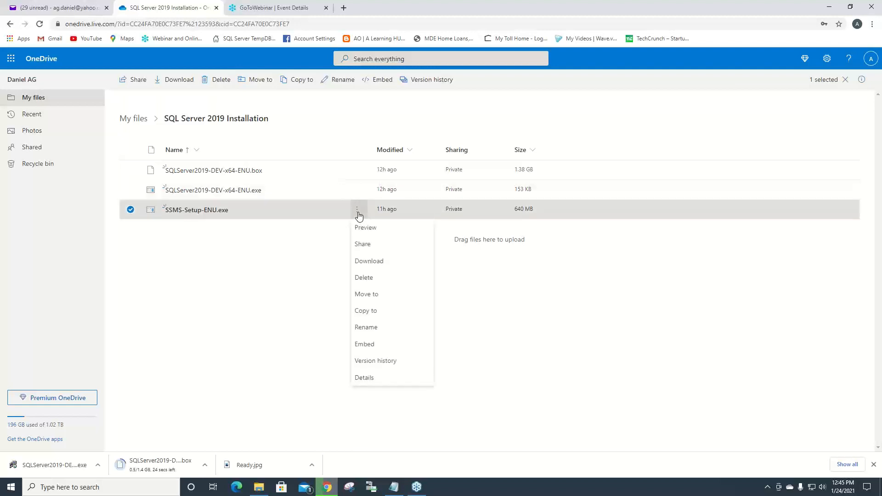
left_click(369, 262)
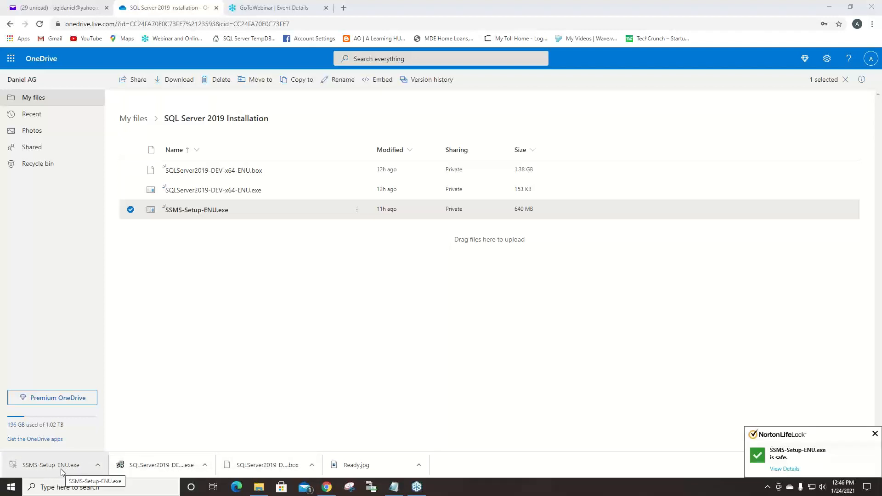
Step: Switch to File Explorer and copy all three downloaded installation files from the Downloads folder
left_click(256, 490)
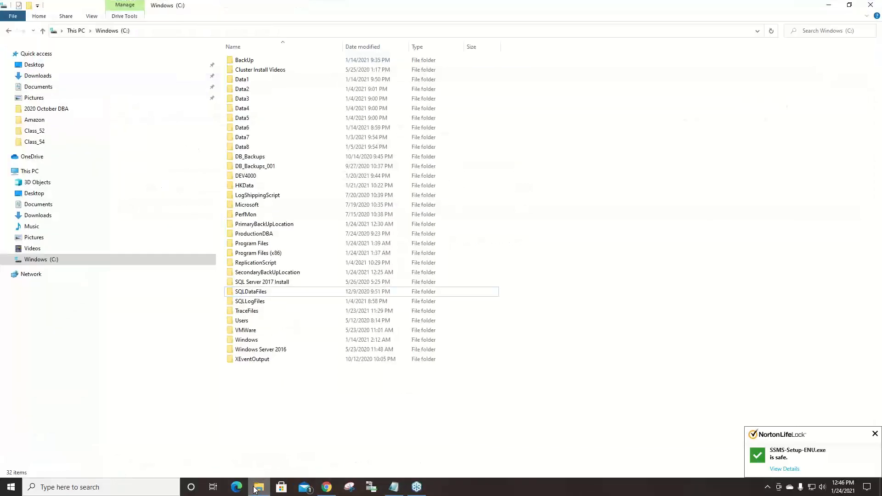
left_click(39, 77)
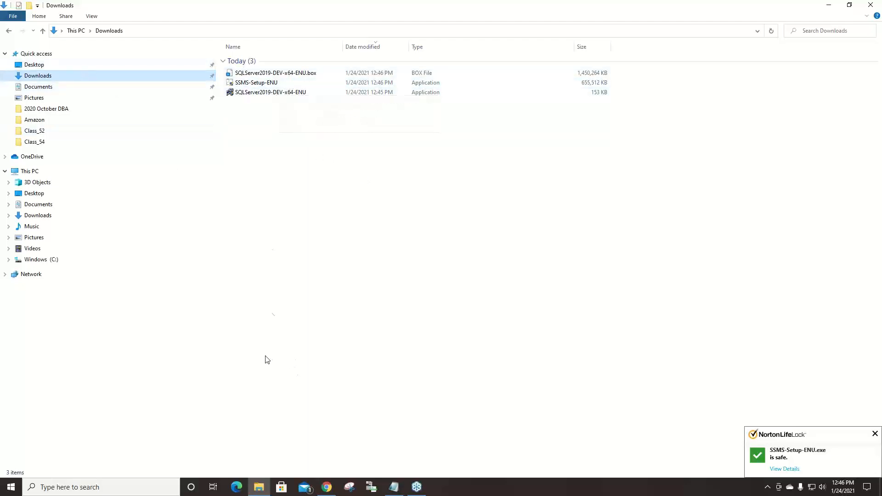
left_click(323, 212)
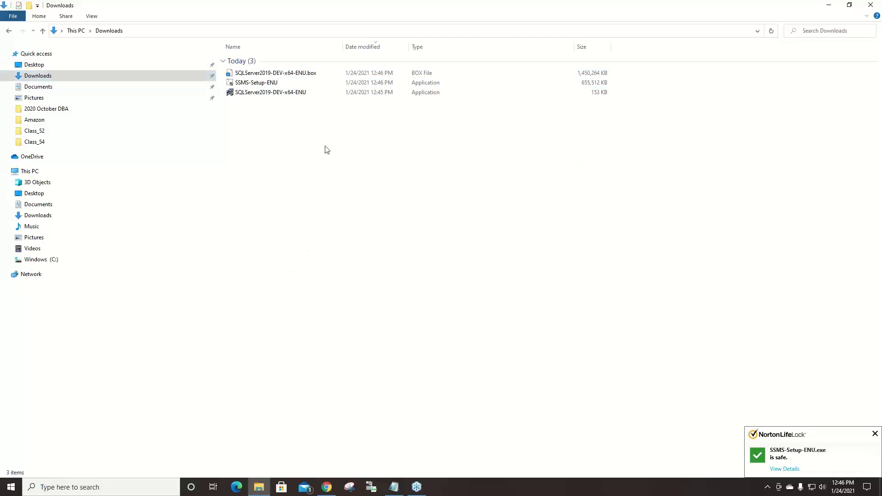
key("ctrl+a")
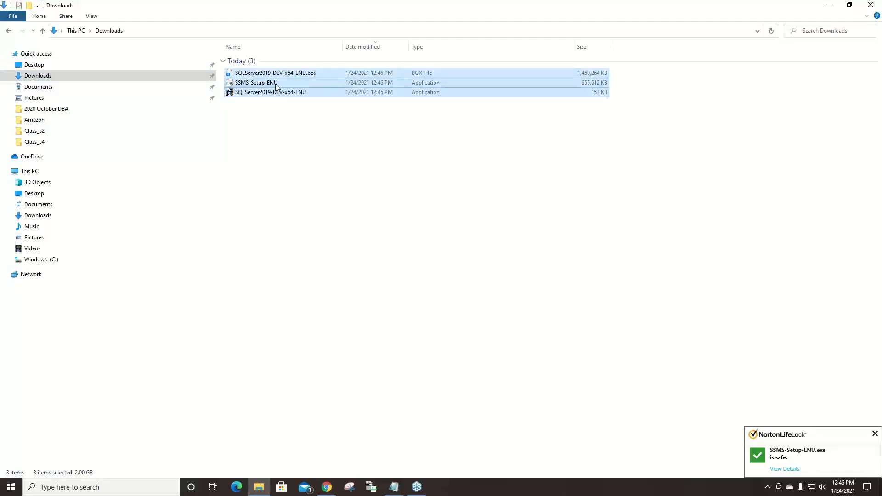
right_click(276, 86)
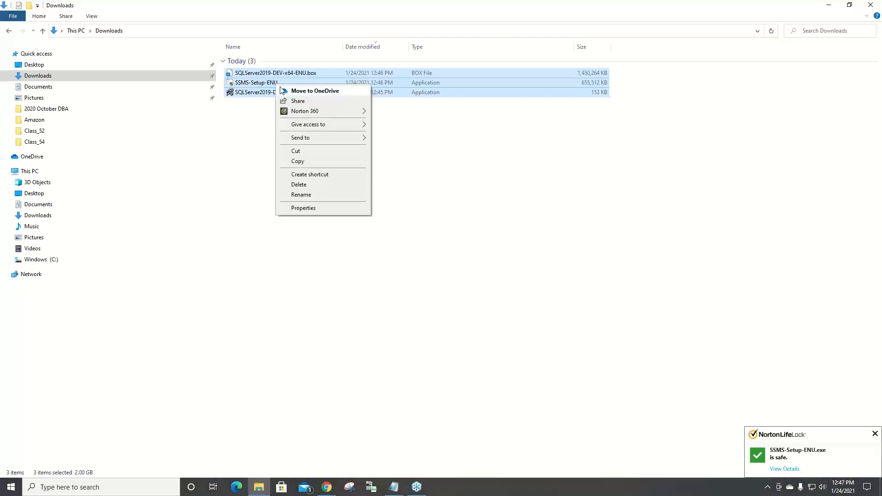
left_click(303, 163)
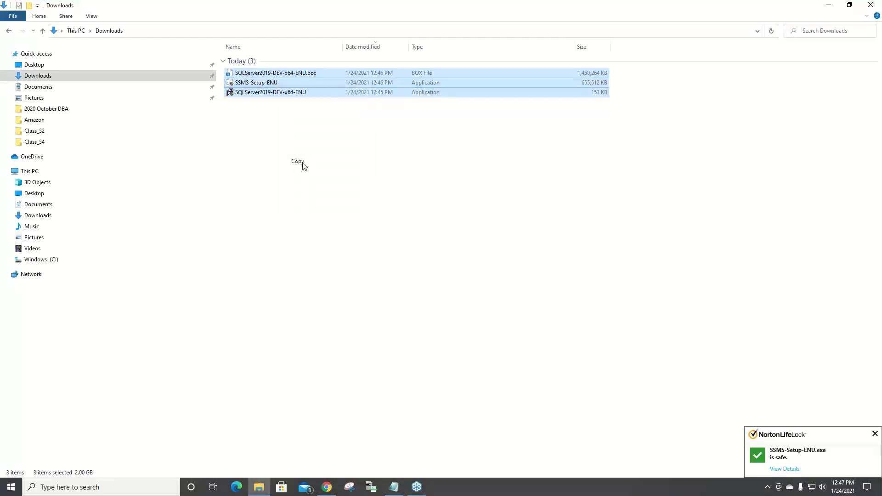
Step: Create a folder named SQL Server 2019 Installation on the Windows (C:) drive
left_click(41, 261)
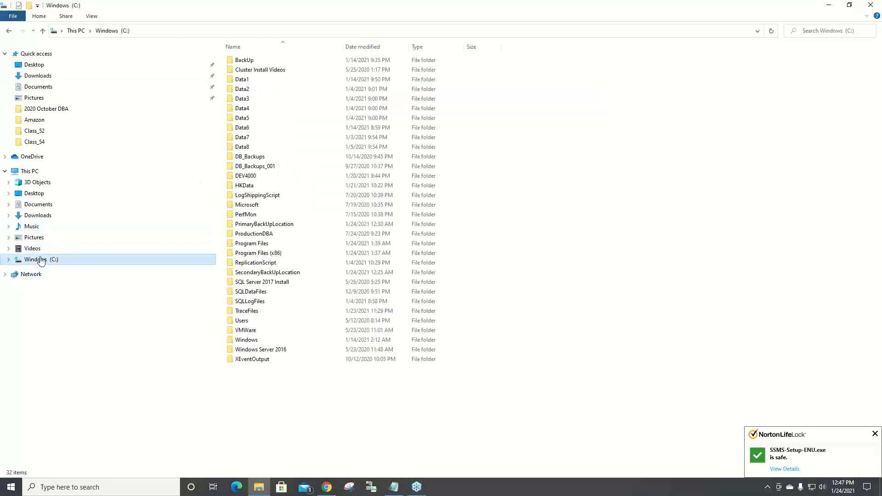
right_click(291, 412)
mouse_move(315, 390)
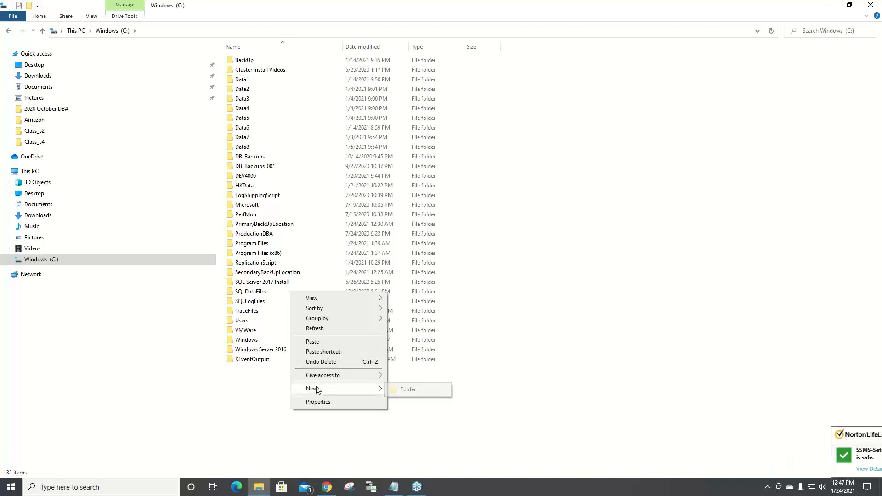
left_click(411, 390)
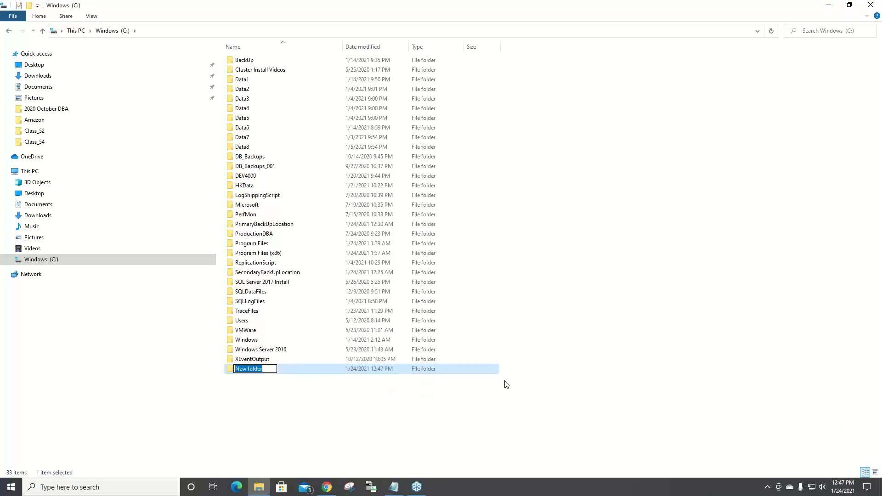
type("SQL Server 2019 Install")
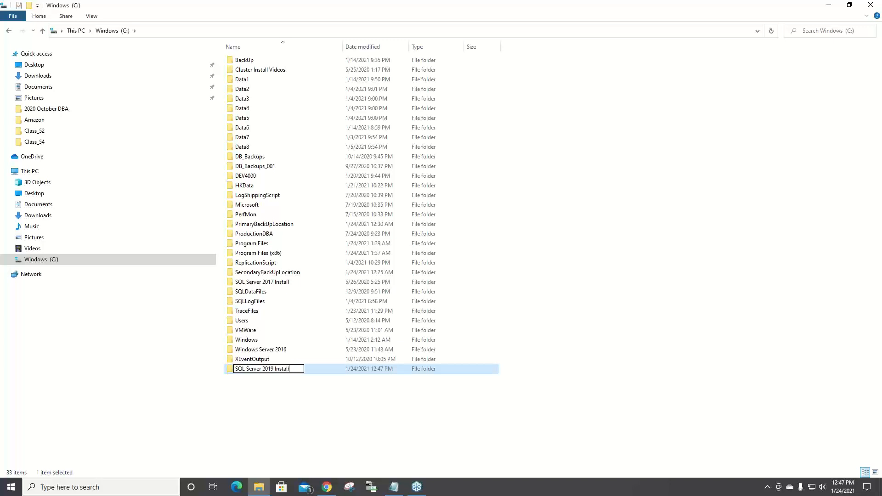
type("ation")
left_click(313, 451)
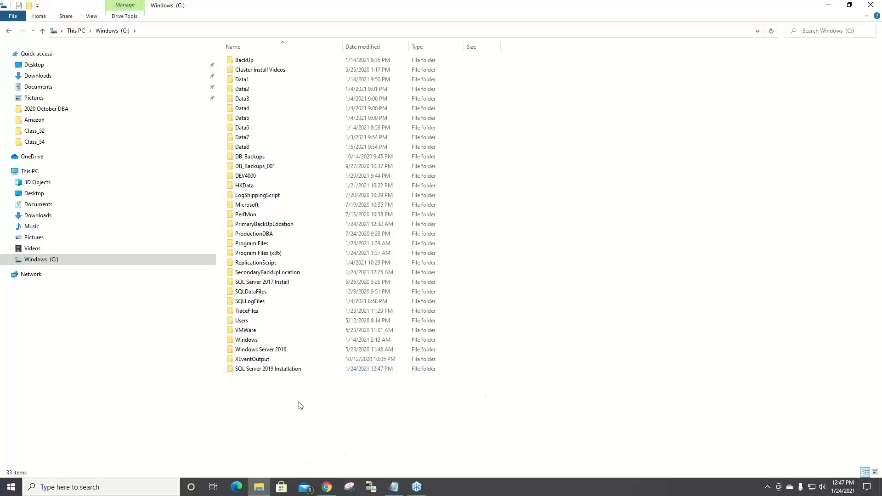
Step: Paste the three copied installation files into the new SQL Server 2019 Installation folder
double_click(283, 373)
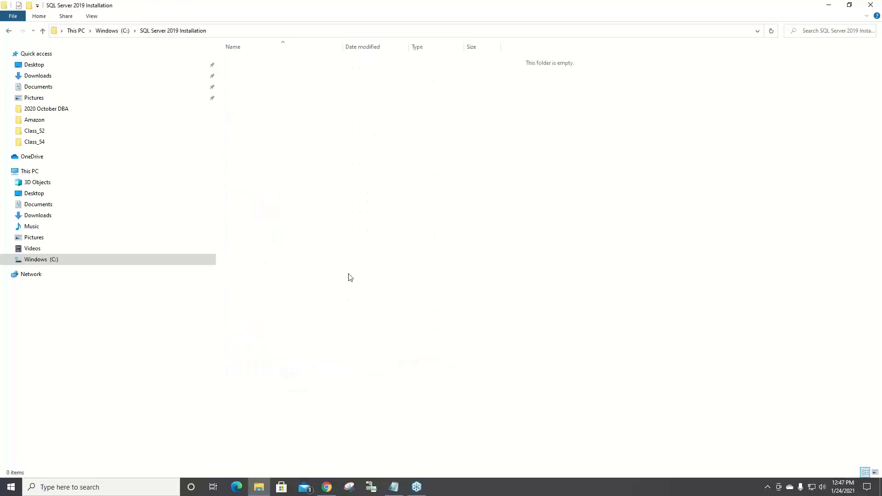
right_click(349, 277)
left_click(383, 339)
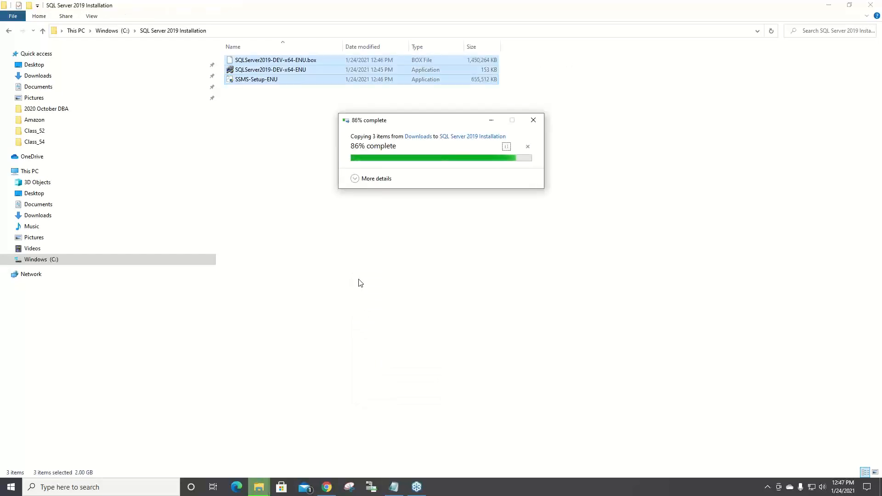
left_click(354, 274)
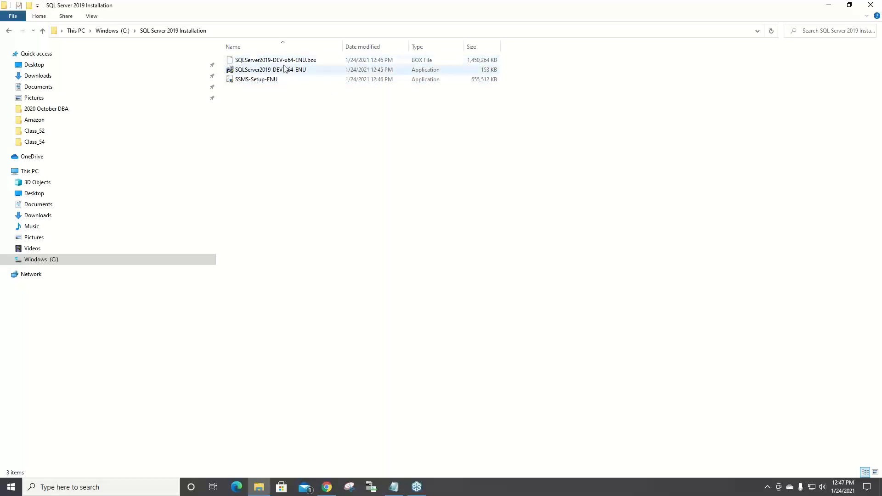
Step: Run the SQLServer2019-DEV-x64-ENU application as administrator to extract its files into the proposed directory, and close the SQL Server Installation Center
mouse_move(286, 71)
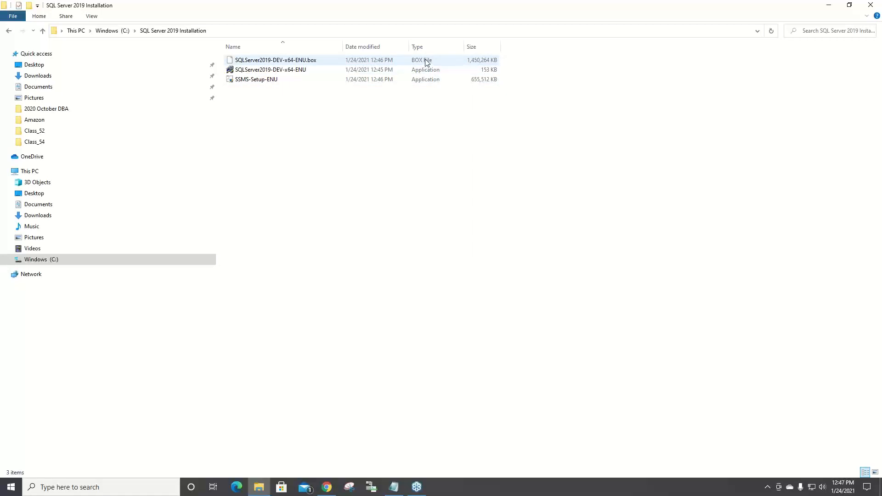
left_click(284, 73)
right_click(284, 72)
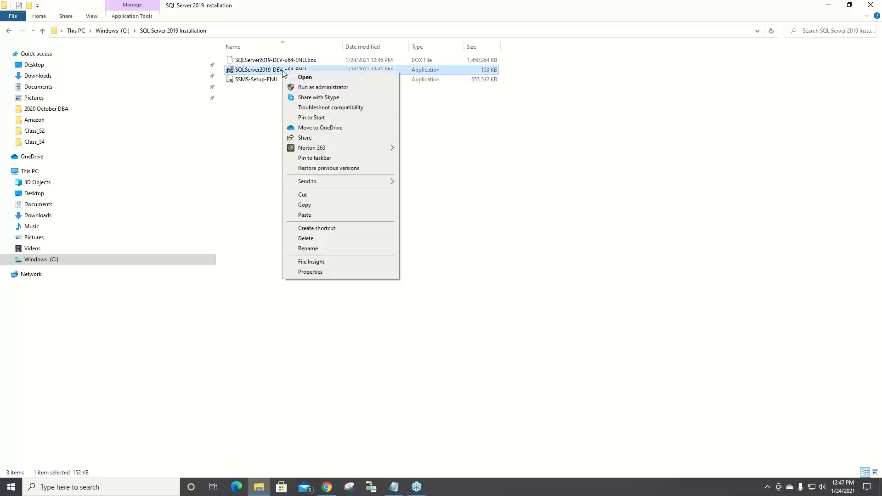
left_click(316, 88)
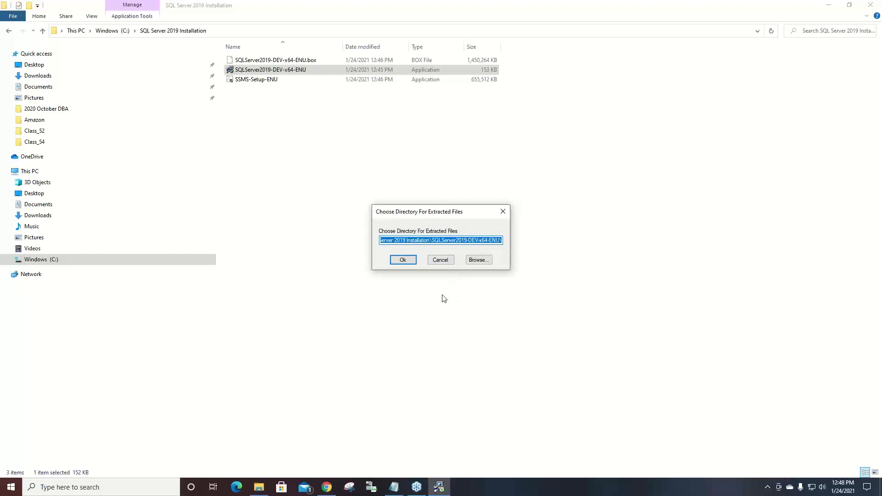
left_click(411, 262)
left_click(411, 260)
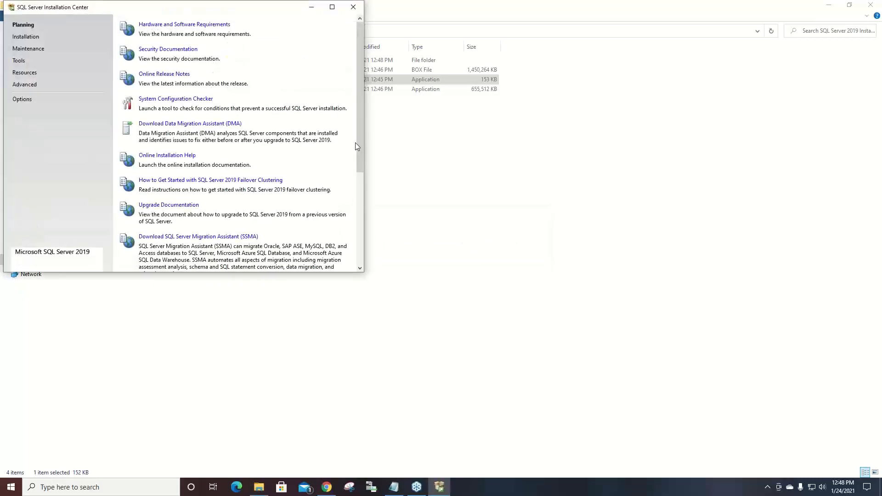
left_click_drag(247, 9, 400, 73)
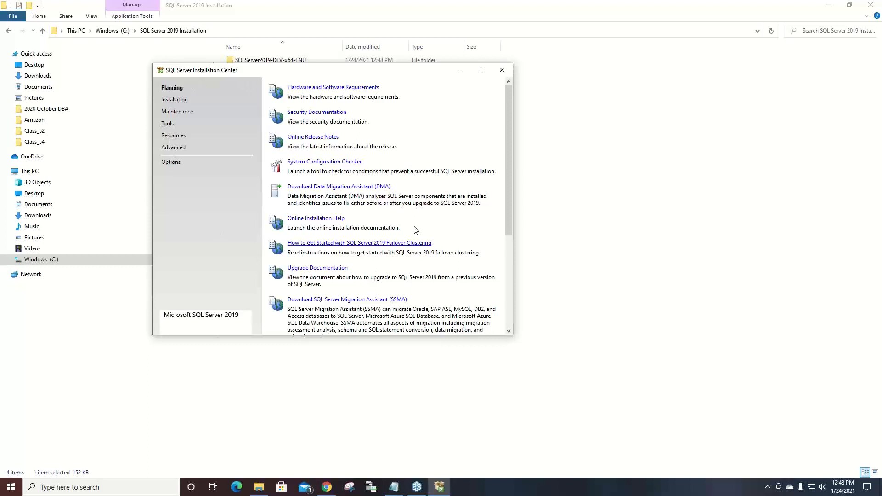
left_click(503, 75)
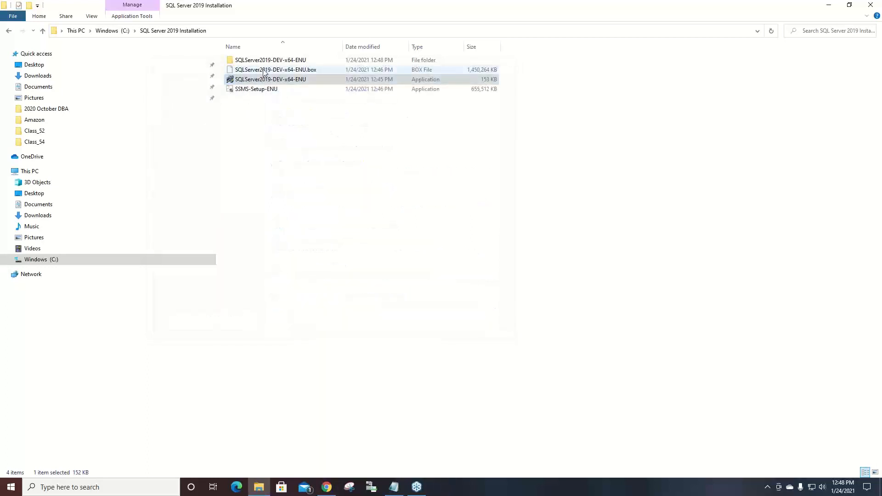
Step: Open the extracted SQLServer2019-DEV-x64-ENU folder and run the SETUP application as administrator
left_click(261, 63)
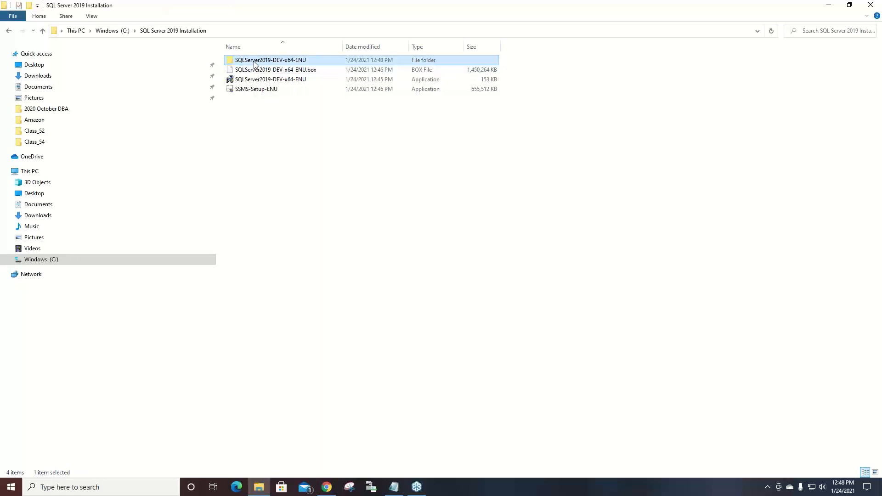
double_click(254, 64)
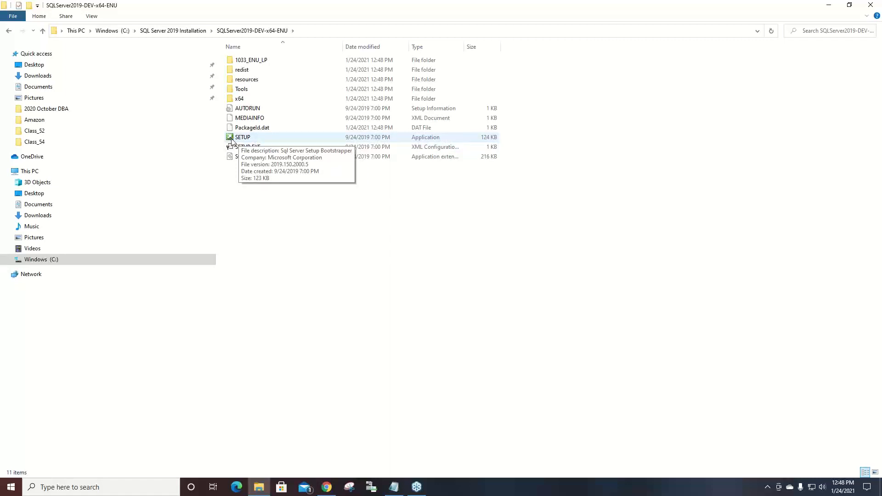
right_click(247, 138)
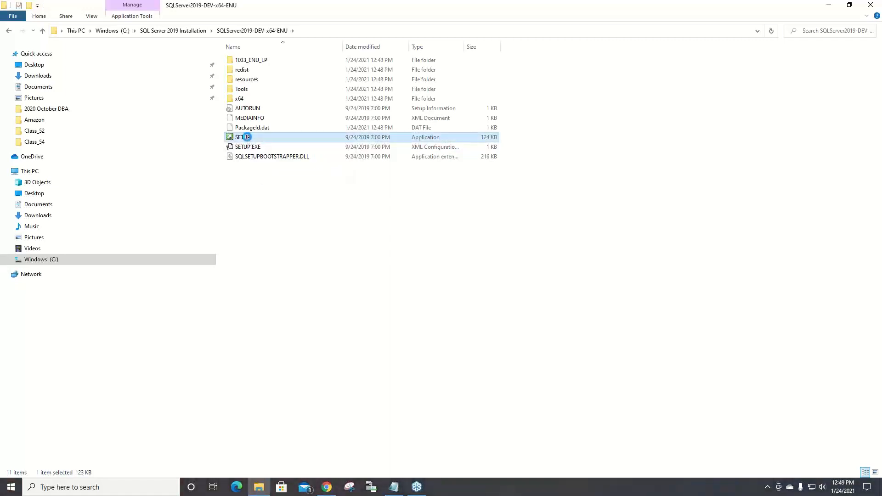
left_click(439, 291)
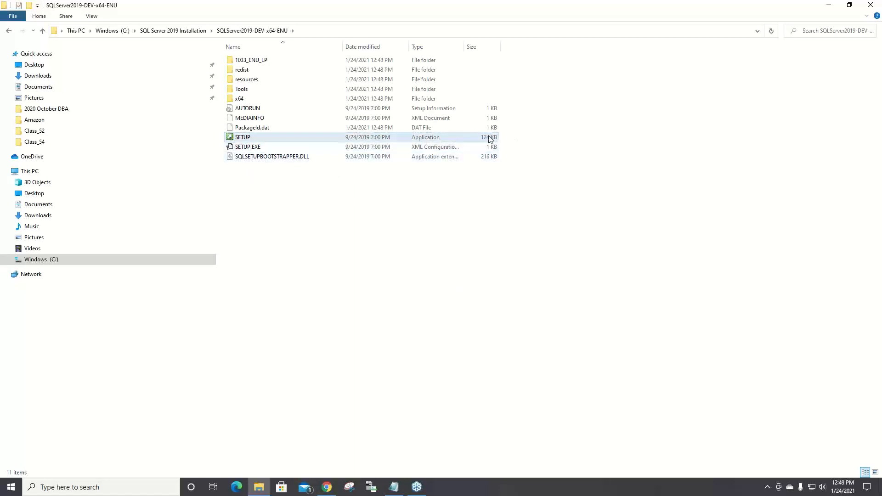
right_click(259, 139)
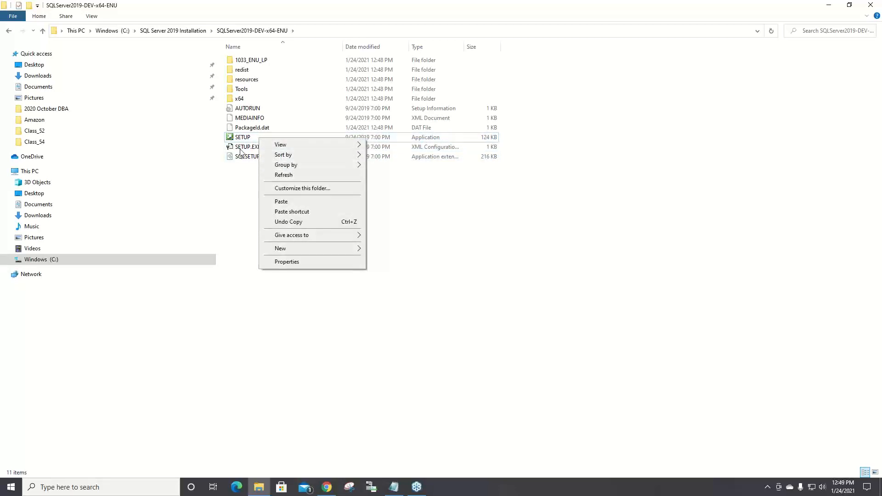
left_click(241, 140)
right_click(240, 140)
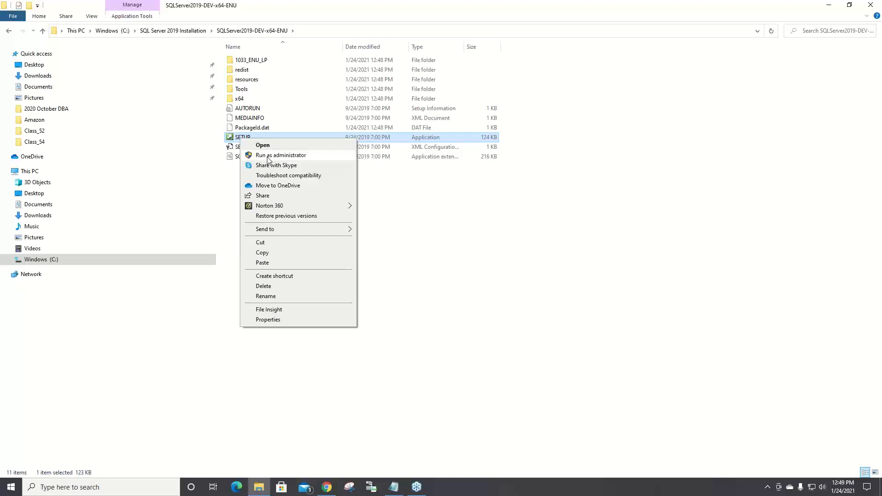
left_click(281, 155)
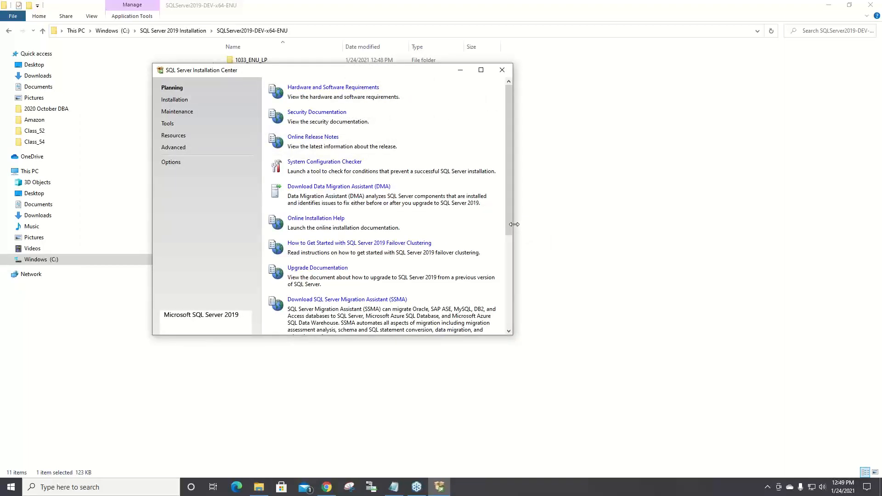
Step: Maximize the SQL Server Installation Center and launch a new SQL Server stand-alone installation
left_click(482, 69)
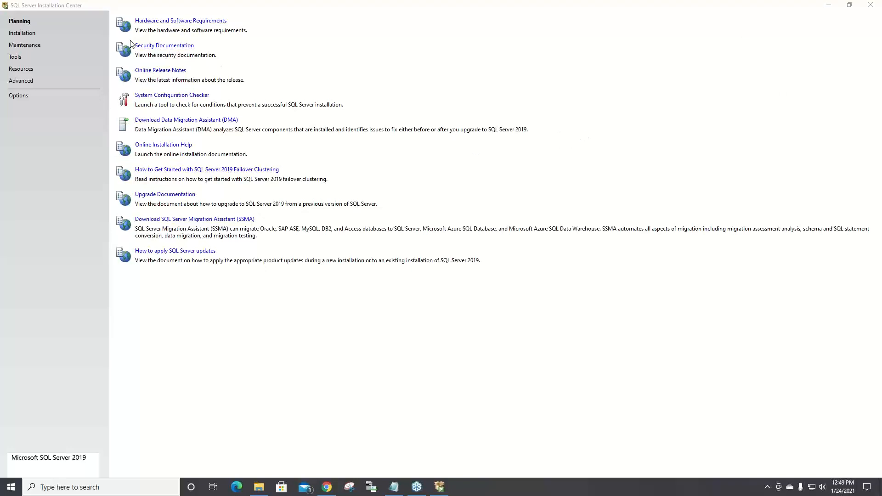
left_click(25, 37)
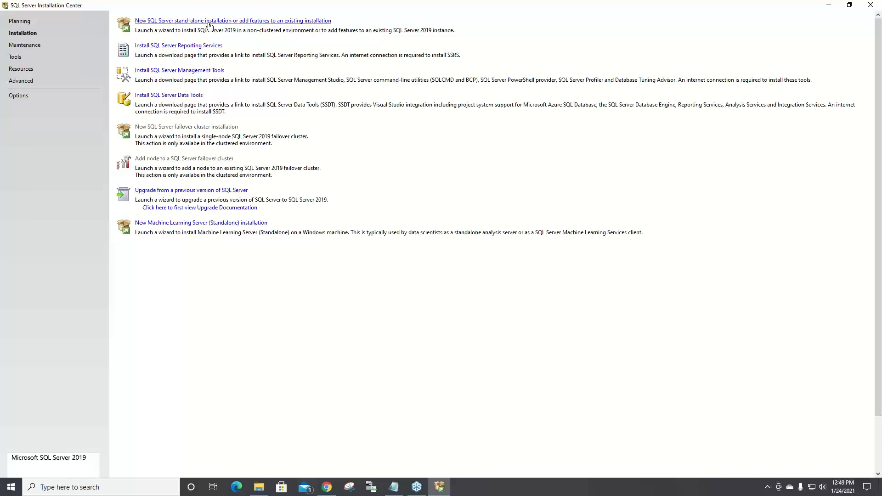
left_click(253, 21)
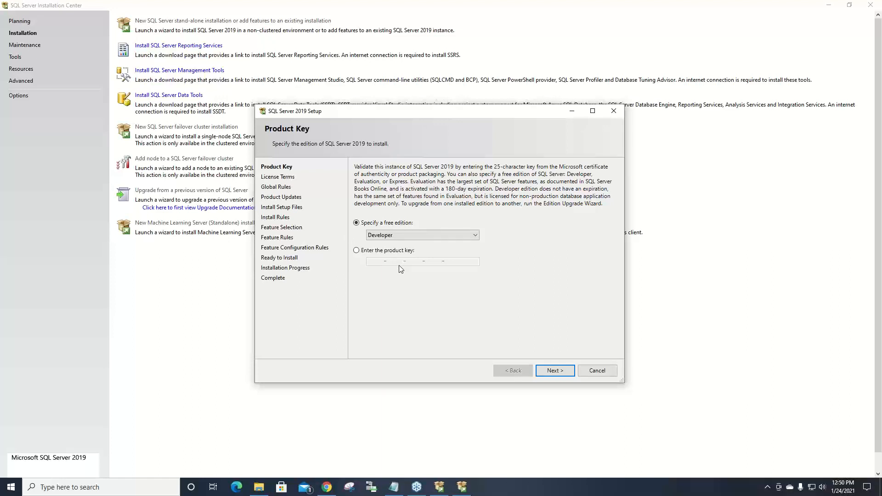
Step: Specify Developer as the free edition, accept the license terms, and continue with the setup
left_click(401, 236)
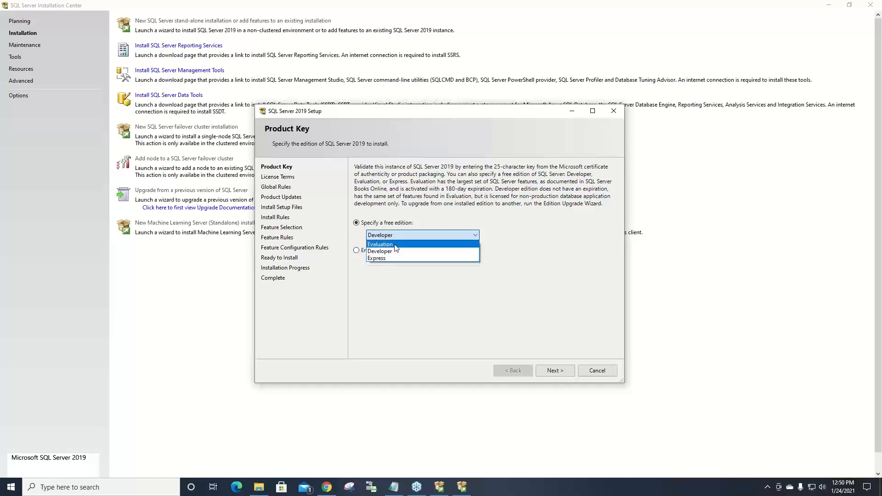
left_click(394, 251)
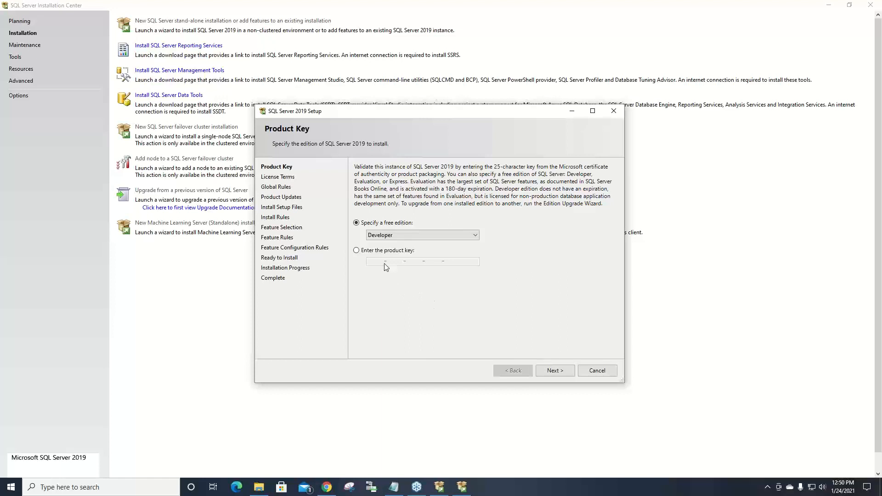
left_click(376, 251)
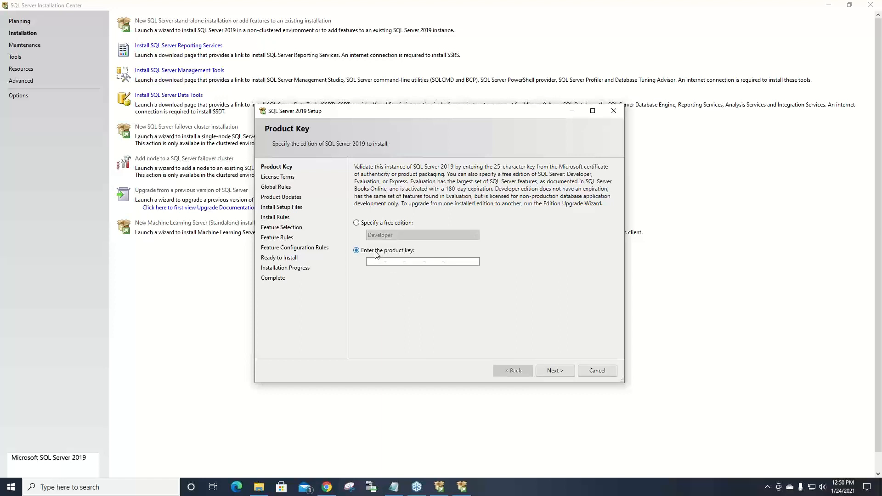
left_click(389, 224)
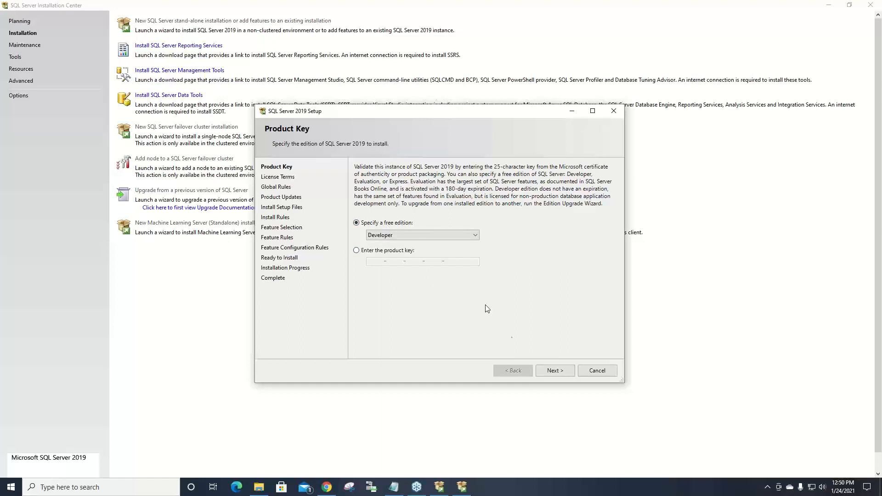
left_click(554, 373)
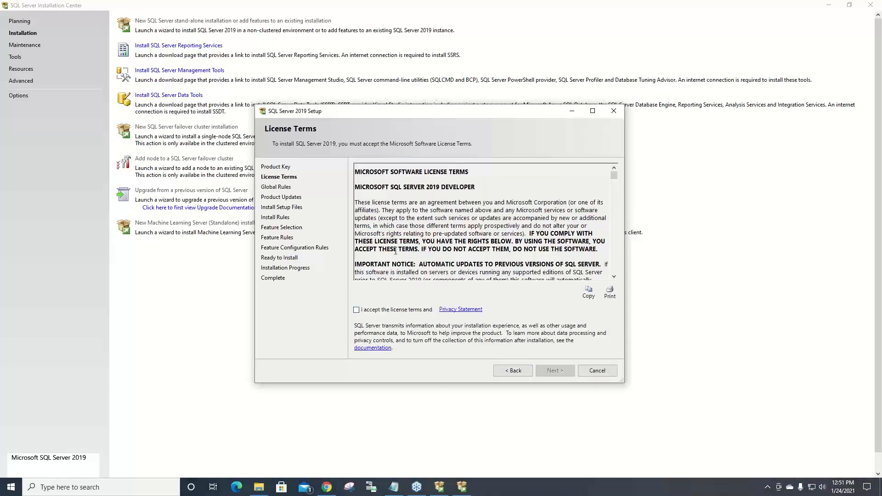
left_click(358, 311)
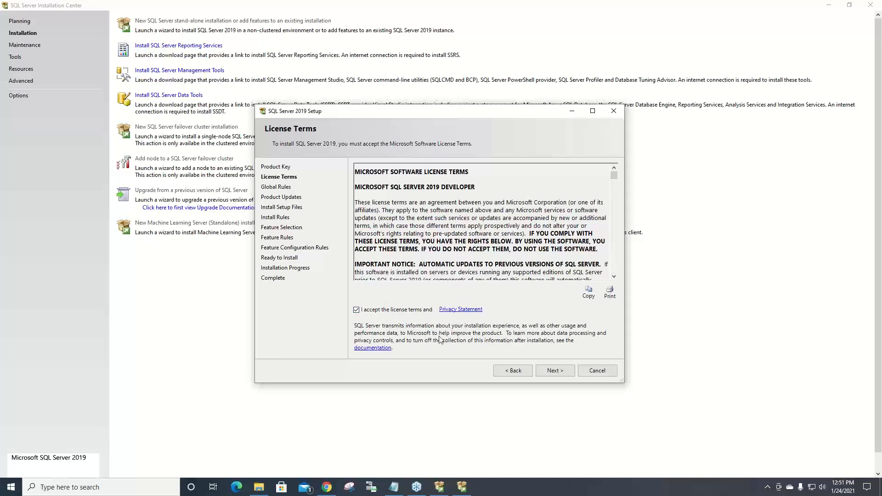
left_click(566, 374)
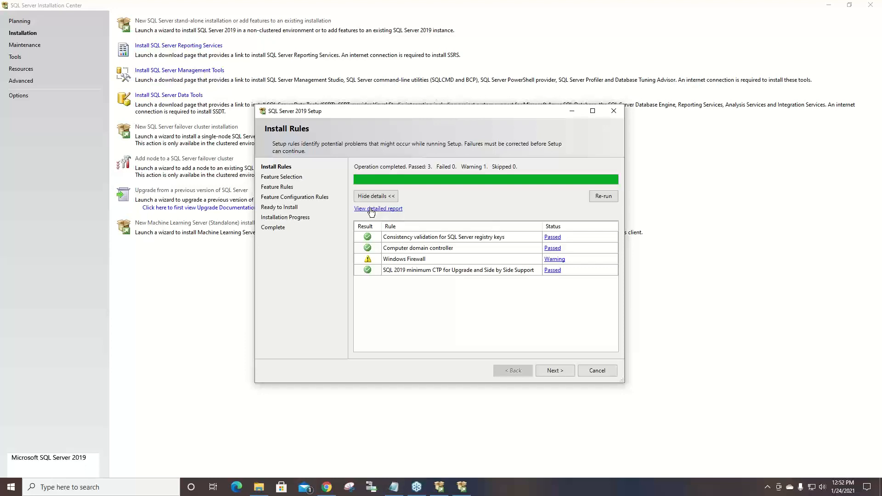
Step: View the detailed report of the install rules, minimize it, and proceed to Feature Selection
left_click(394, 213)
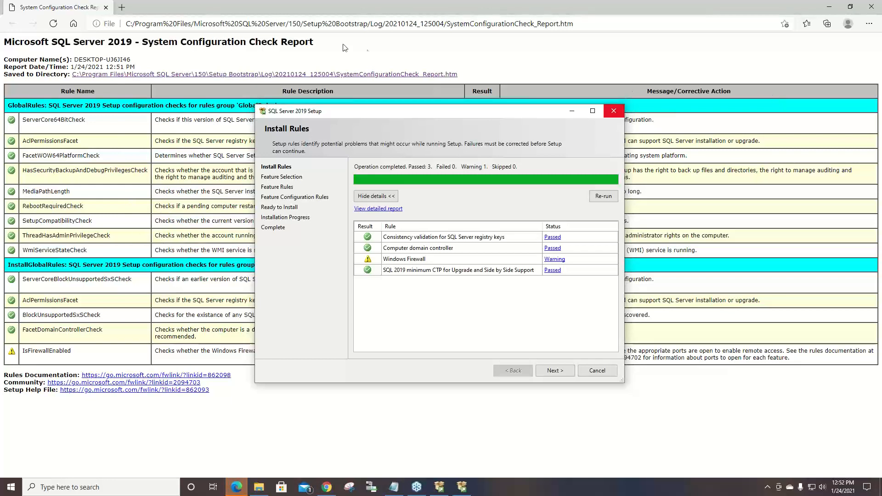
left_click(830, 10)
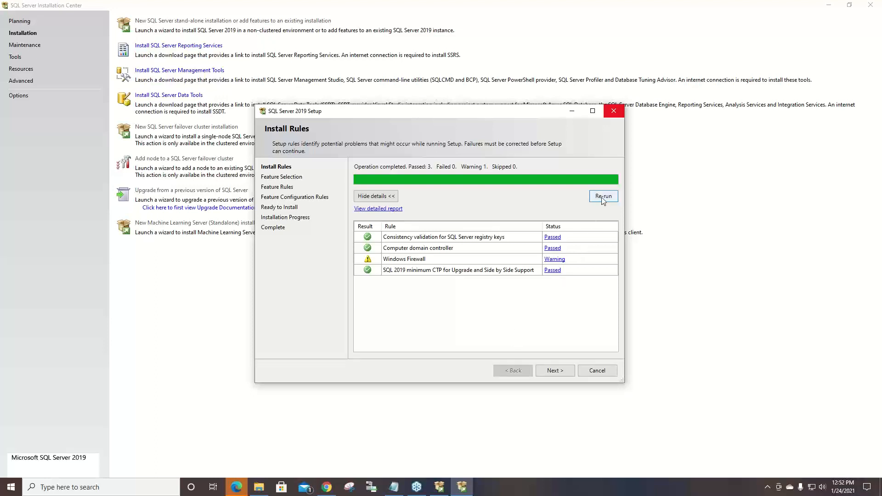
left_click(553, 371)
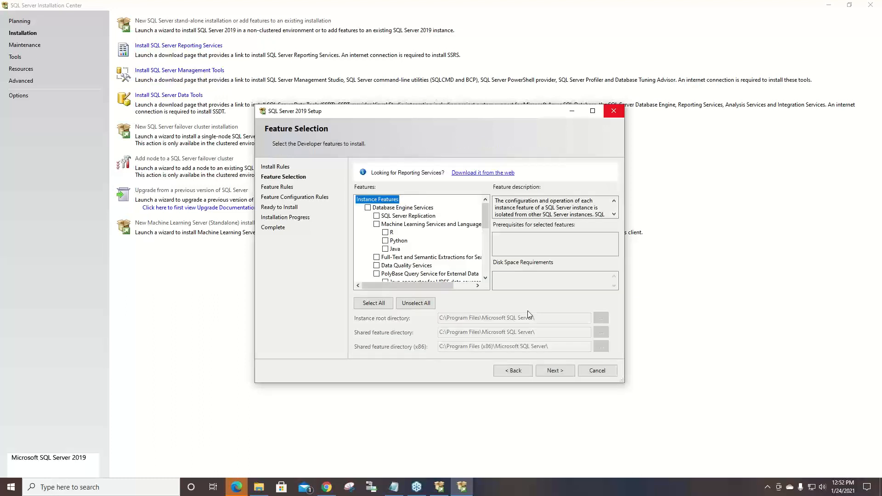
Step: Maximize the setup window and select all features except PolyBase Query Service, Machine Learning Services and Machine Learning Server (Standalone), with their sub-features
left_click(593, 111)
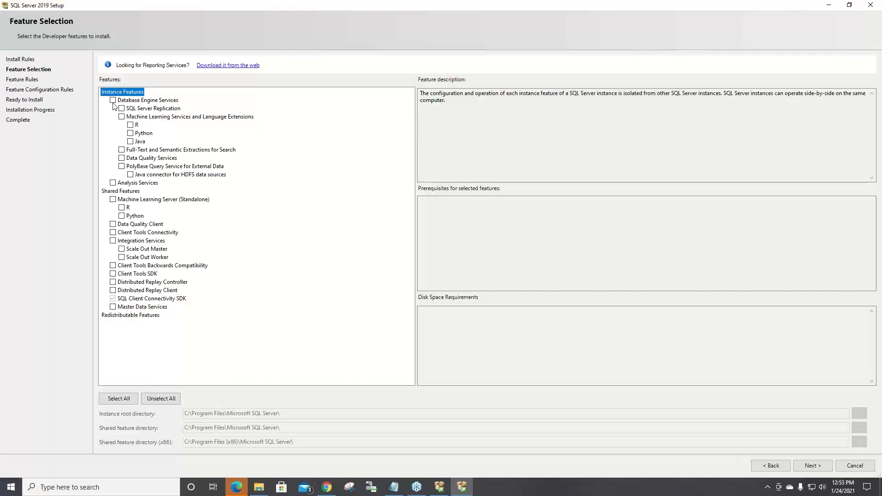
left_click(130, 402)
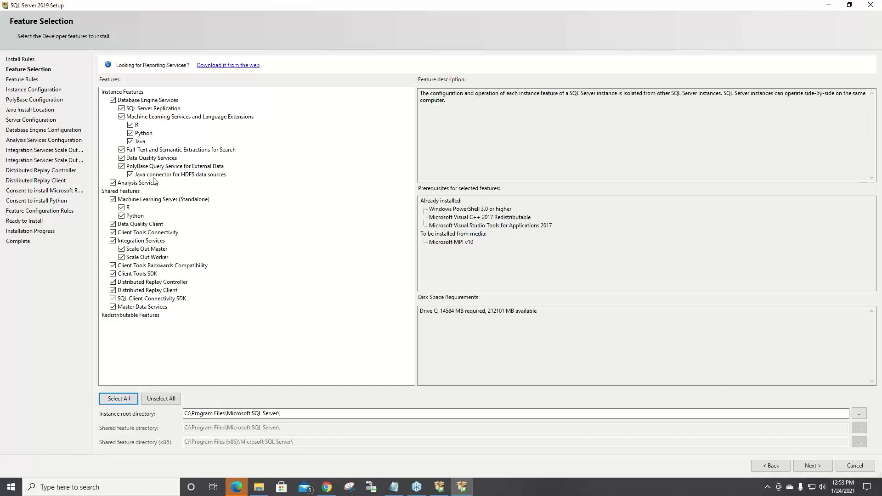
left_click(122, 166)
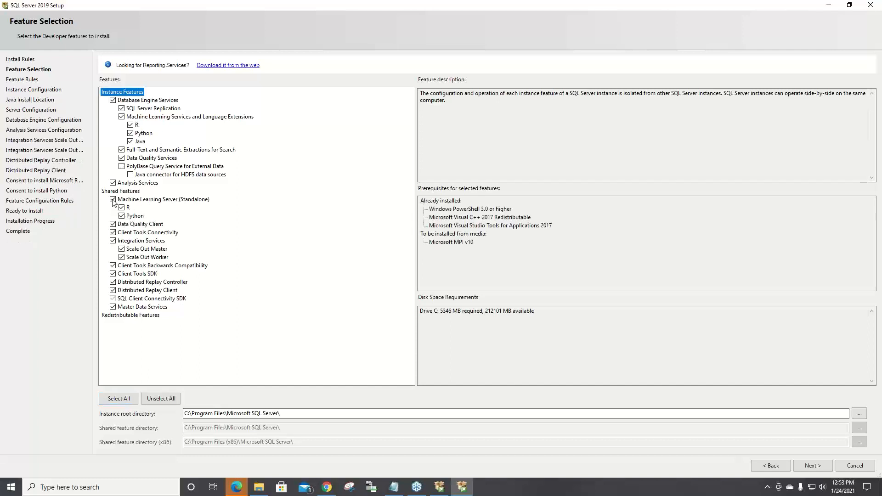
left_click(122, 118)
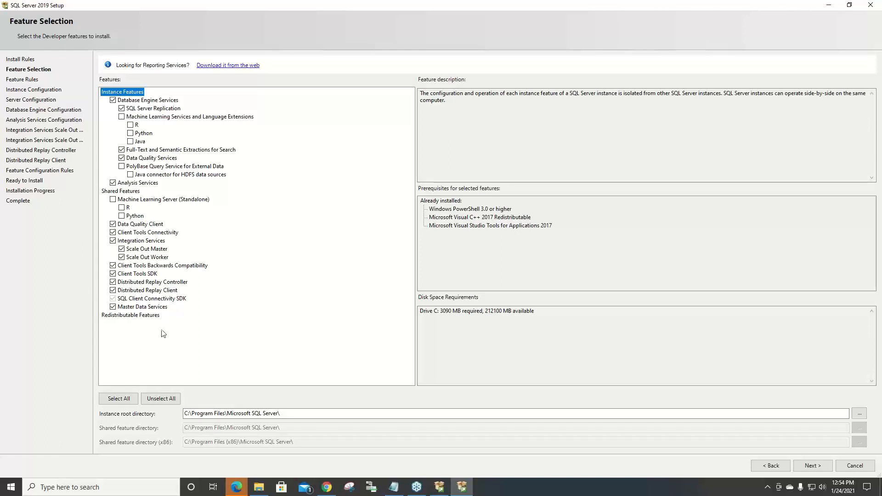
Step: Review the instance root directory and the disk space required on drive C, and proceed to Instance Configuration
left_click(293, 413)
left_click_drag(293, 413, 158, 397)
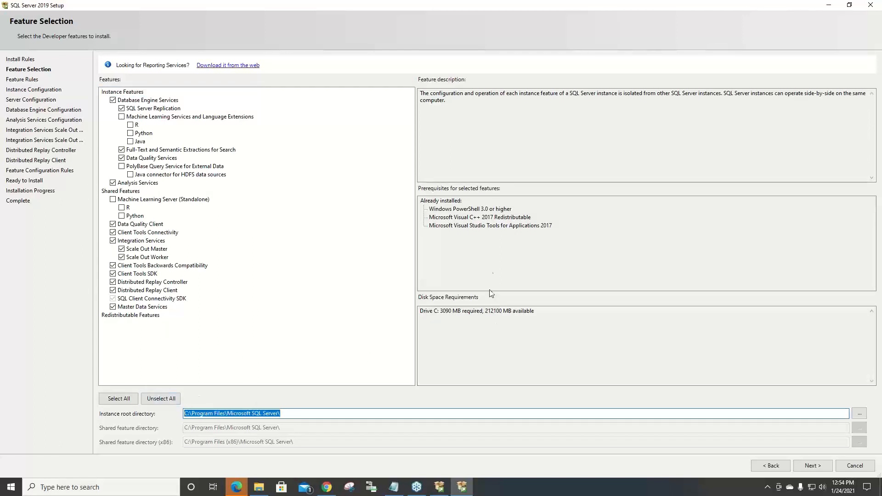
left_click(500, 247)
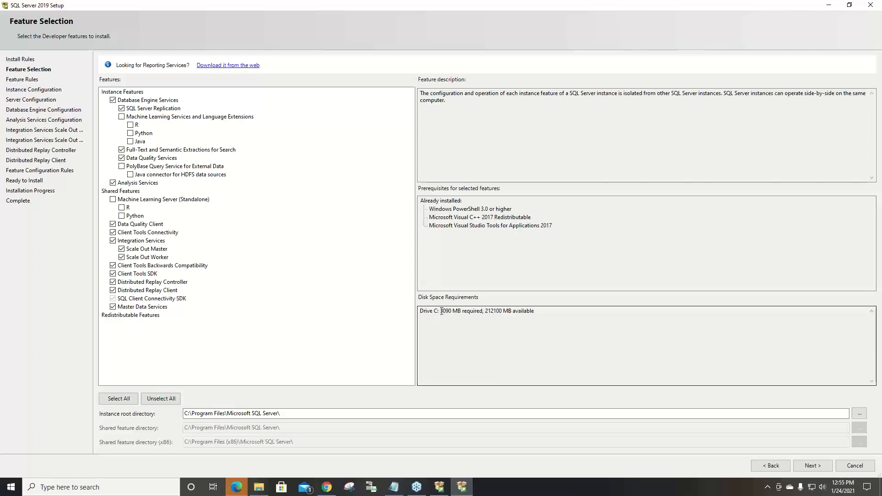
left_click_drag(441, 312, 462, 313)
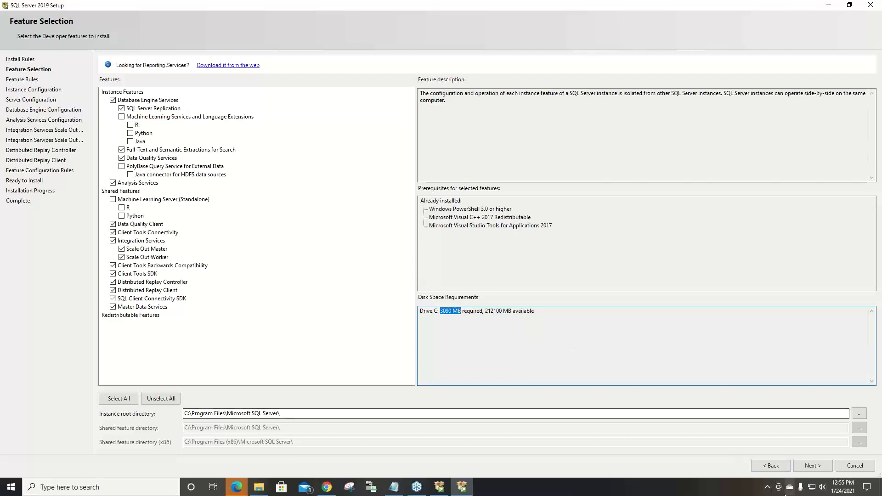
left_click(813, 467)
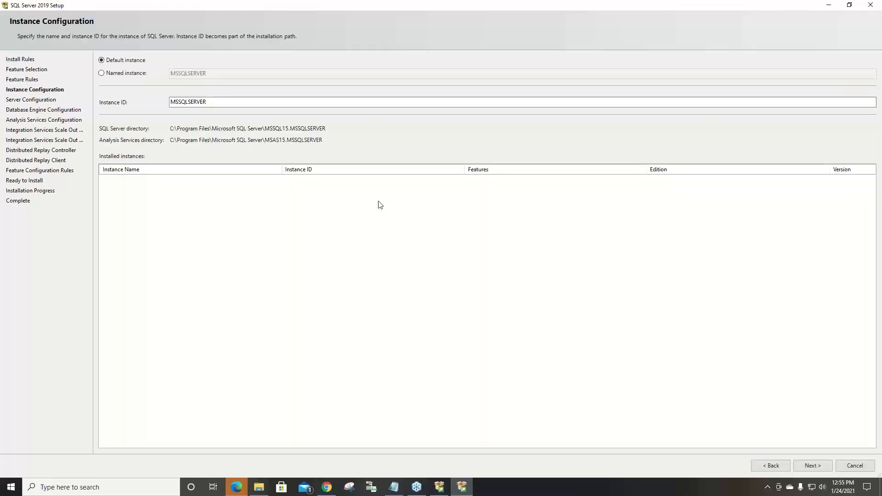
Step: Configure a named instance PROD5000 with the matching instance ID PROD5000, and proceed to Server Configuration
left_click(102, 73)
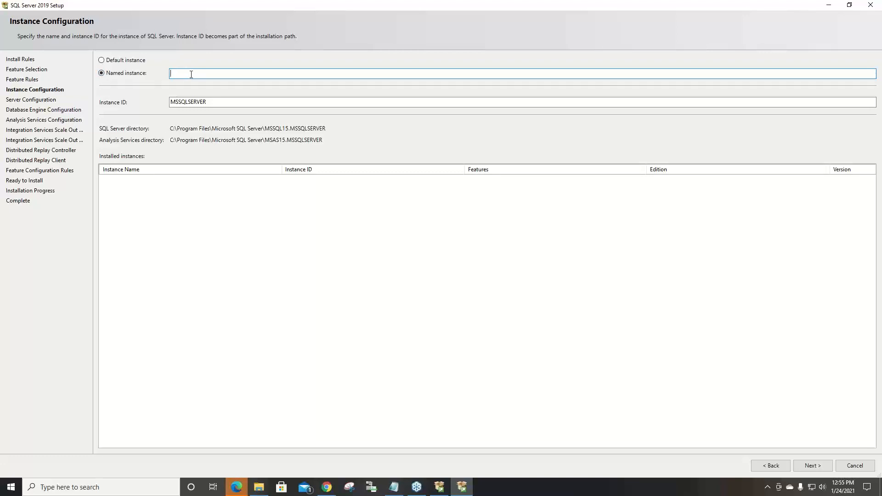
type("PROD5000")
left_click(209, 102)
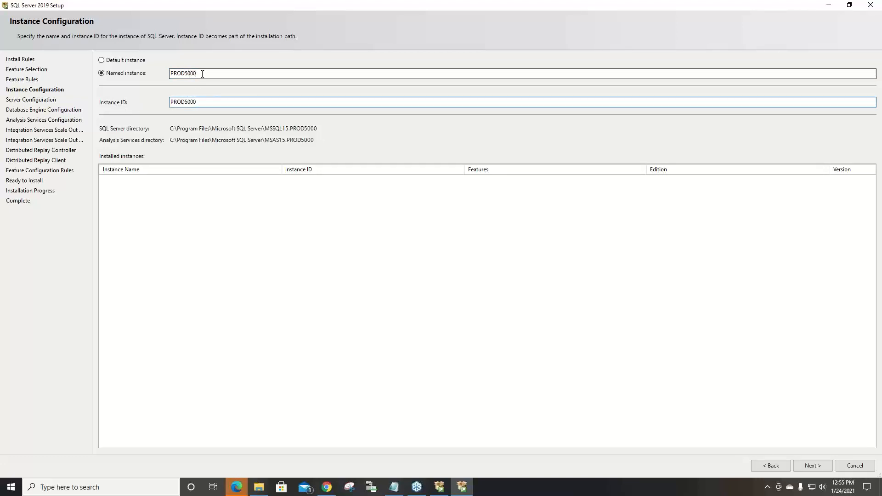
double_click(202, 74)
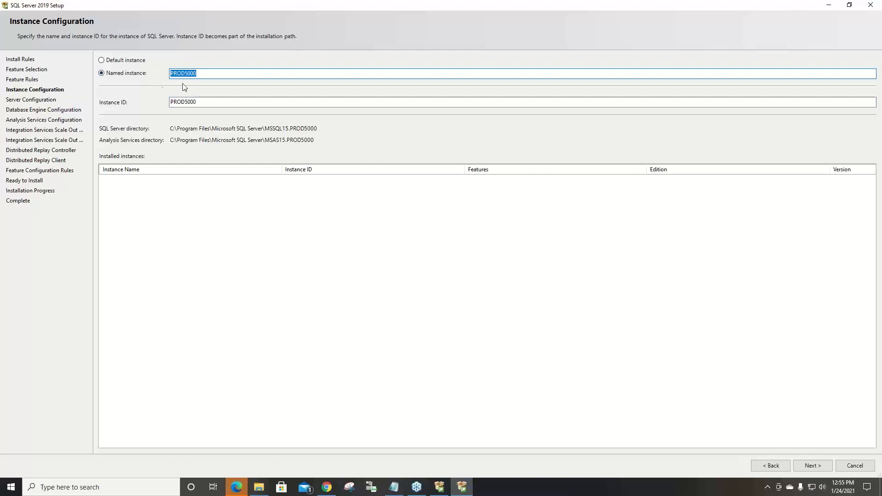
left_click(201, 101)
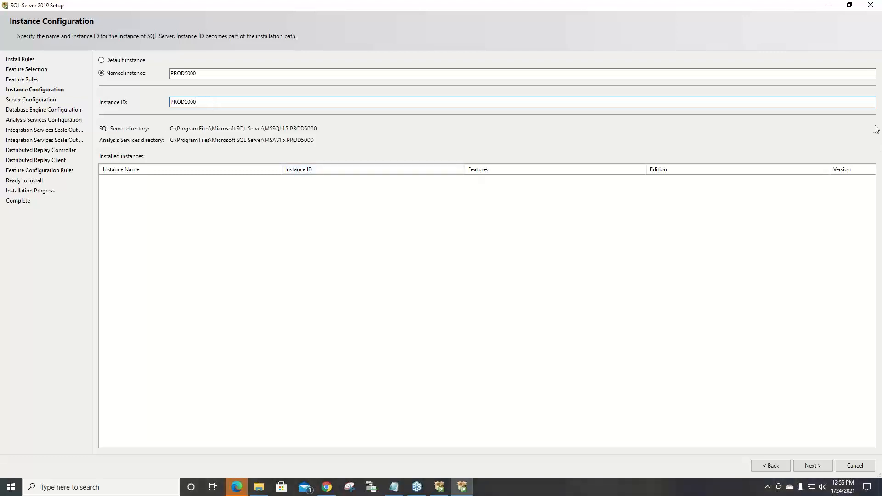
left_click(876, 46)
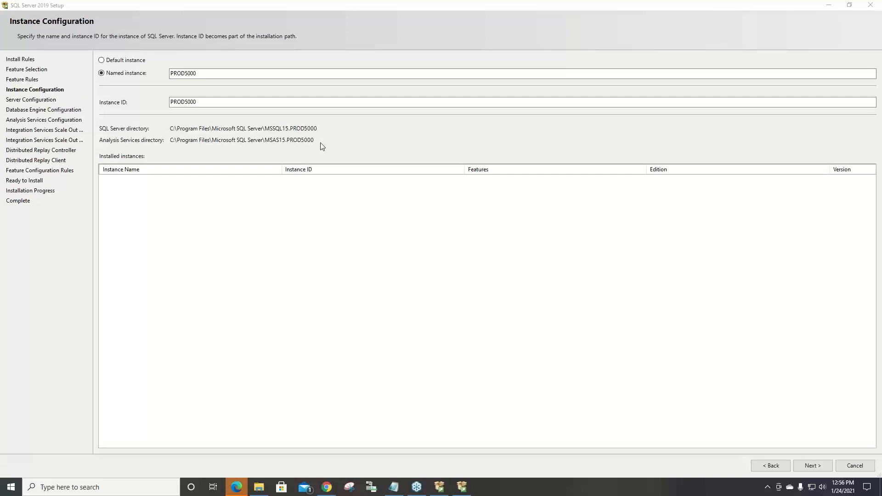
left_click(812, 467)
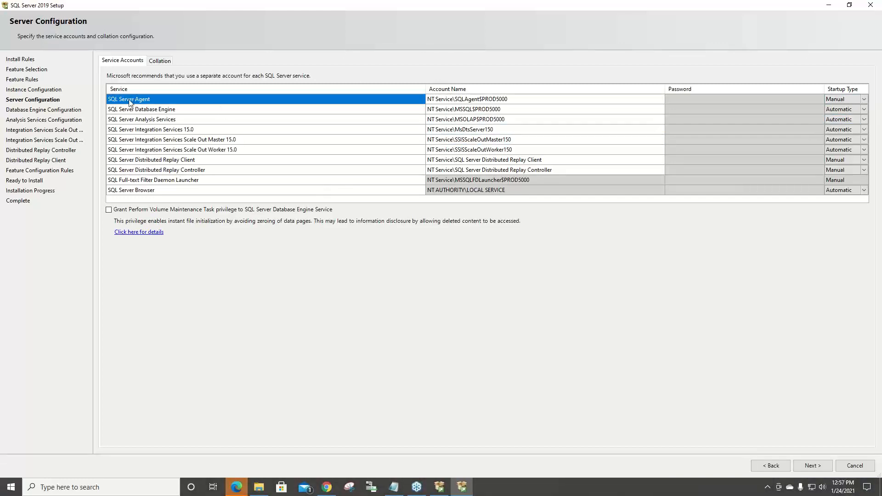
Step: Set the SQL Server Agent service's startup type to Automatic, and proceed to Database Engine Configuration
left_click(864, 99)
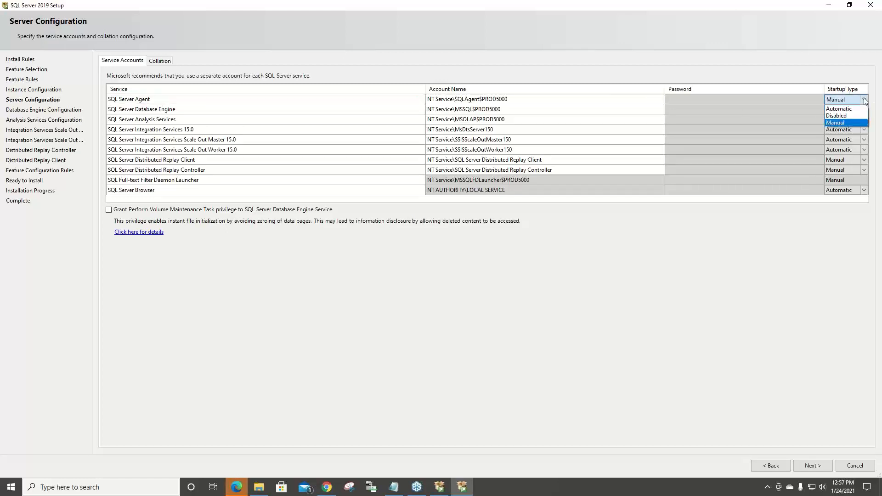
left_click(846, 108)
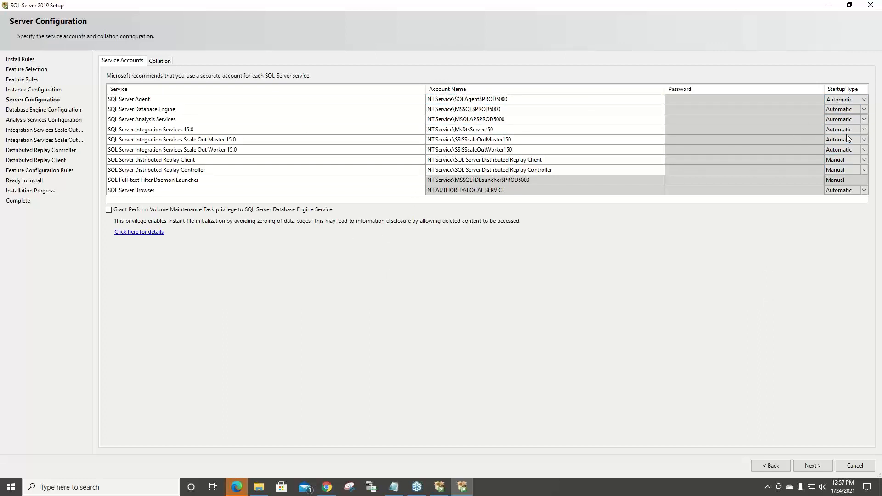
left_click(821, 466)
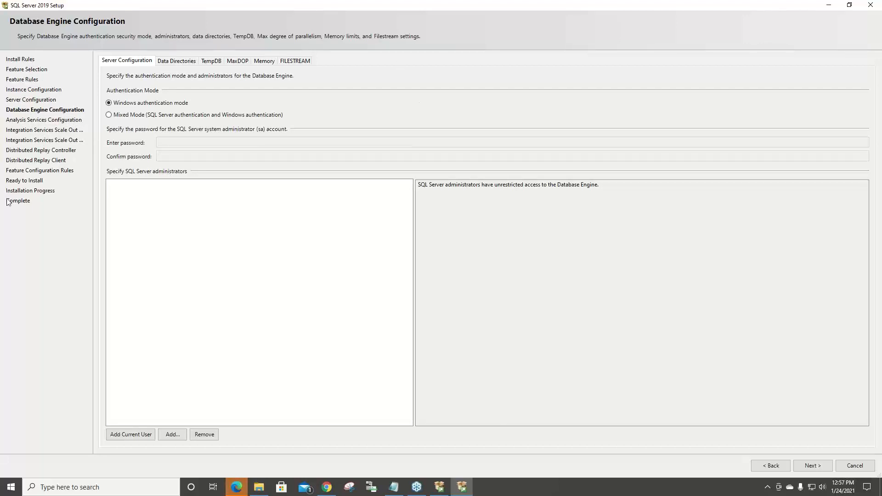
Step: Choose Mixed Mode authentication with a confirmed system administrator (sa) password, and add the current user as SQL Server administrator
left_click(131, 119)
key("Tab")
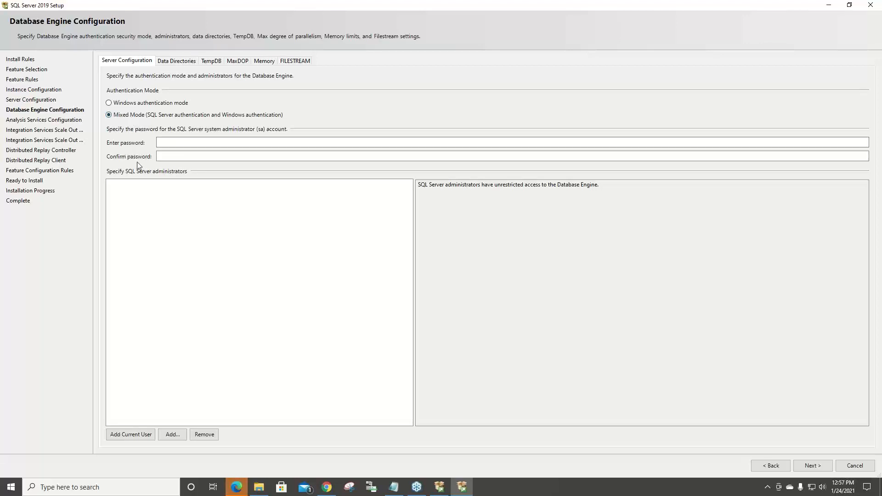
left_click(171, 143)
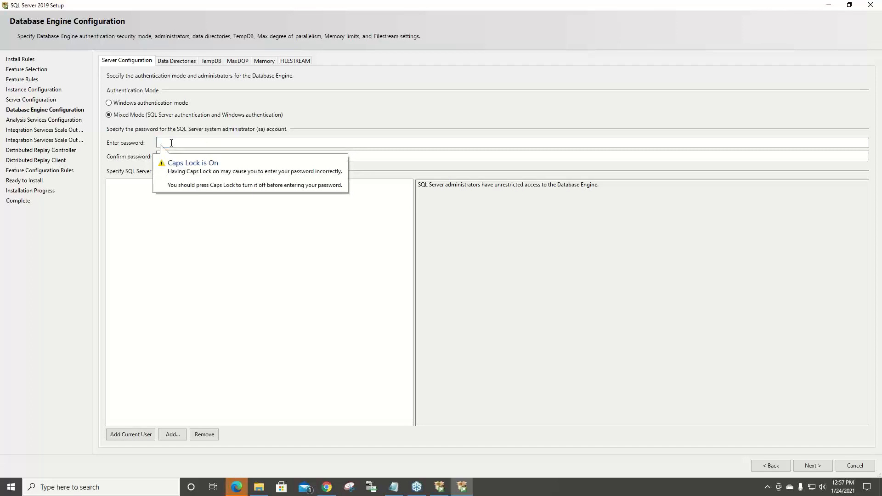
type("******")
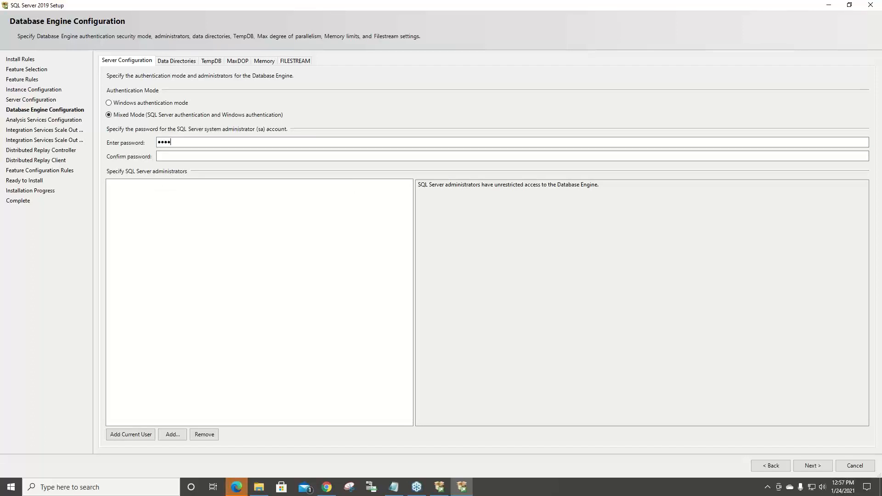
type("***")
key("Tab")
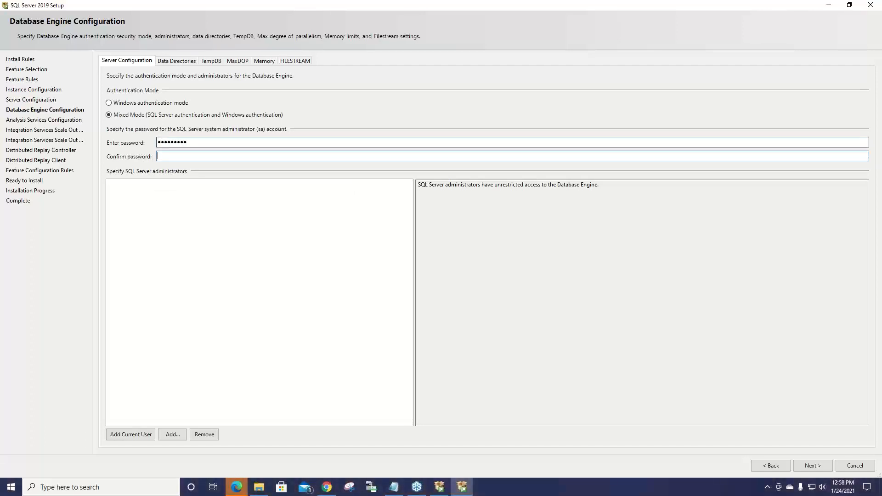
type("*******")
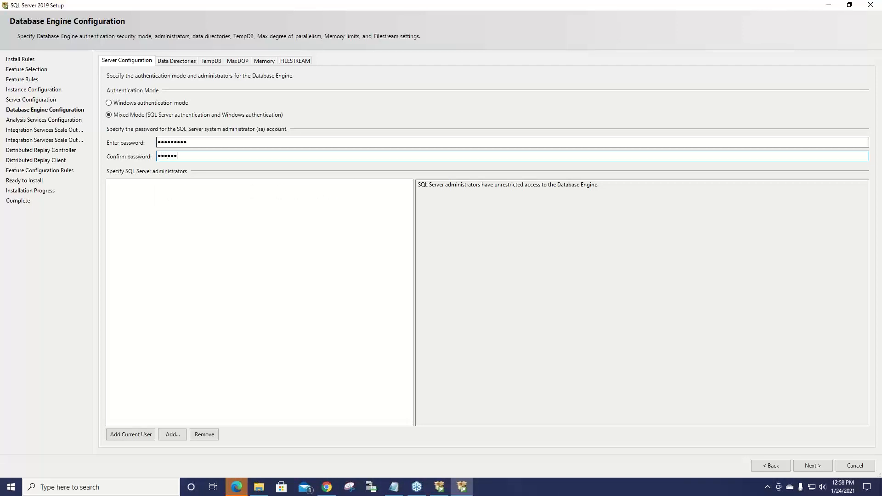
type("**")
key("Tab")
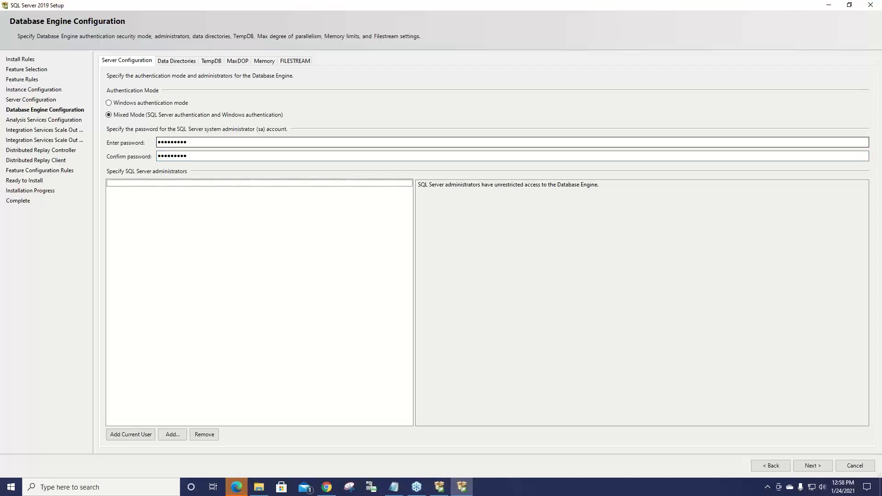
left_click(199, 156)
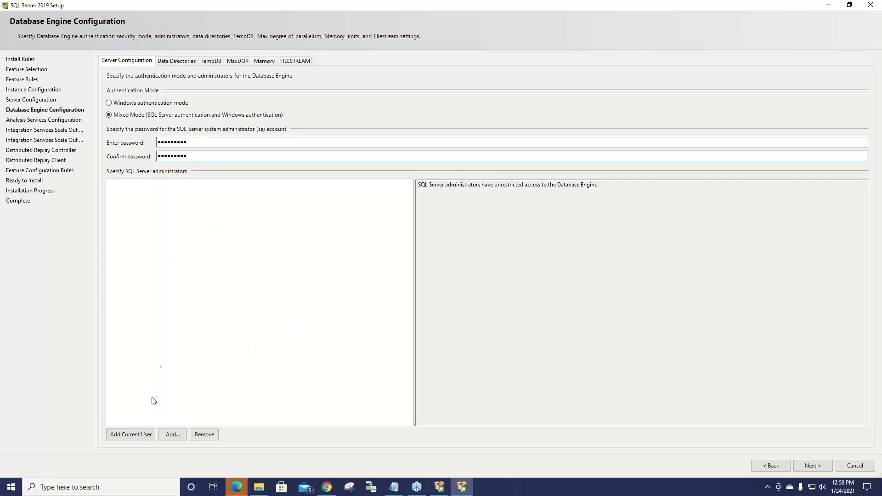
left_click(133, 437)
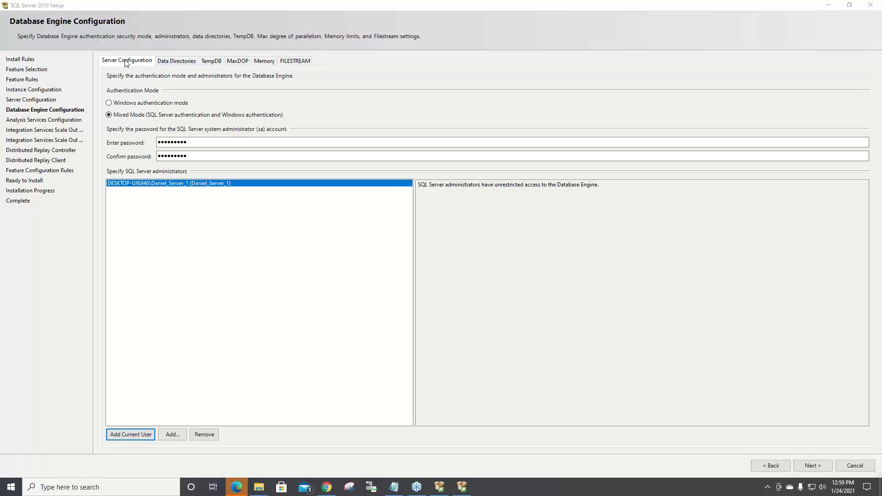
Step: Review the Database Engine's data directories and its TempDB, MaxDOP, Memory and FILESTREAM settings, and return to its server configuration
left_click(177, 62)
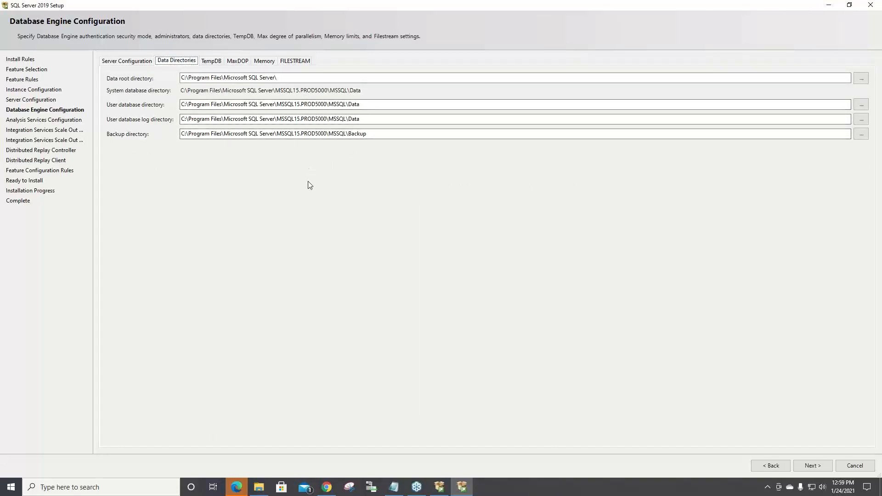
left_click(212, 61)
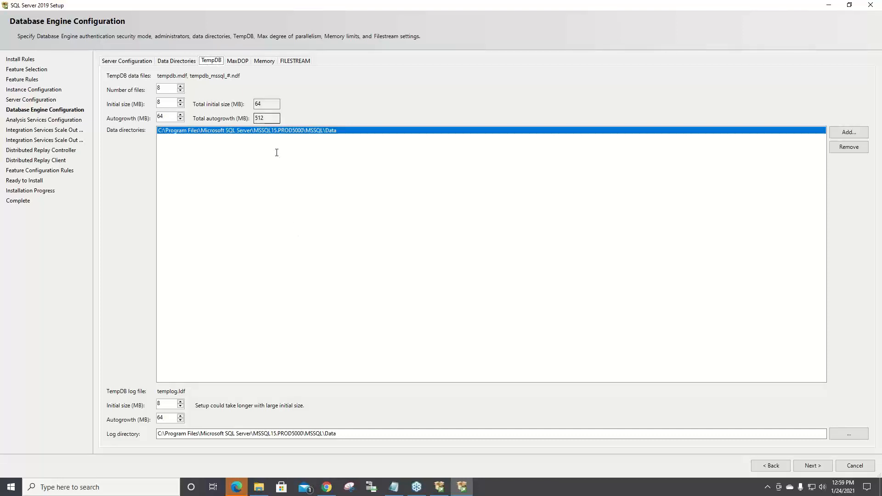
left_click(233, 64)
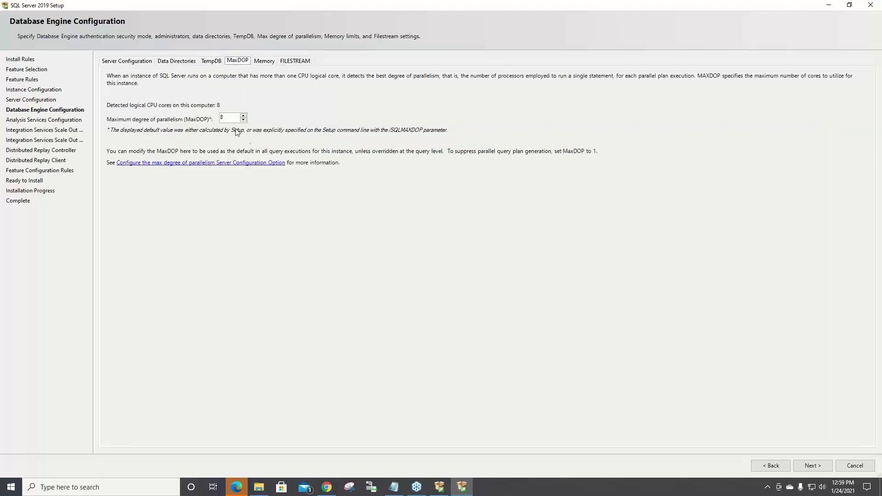
key("Tab")
left_click(232, 118)
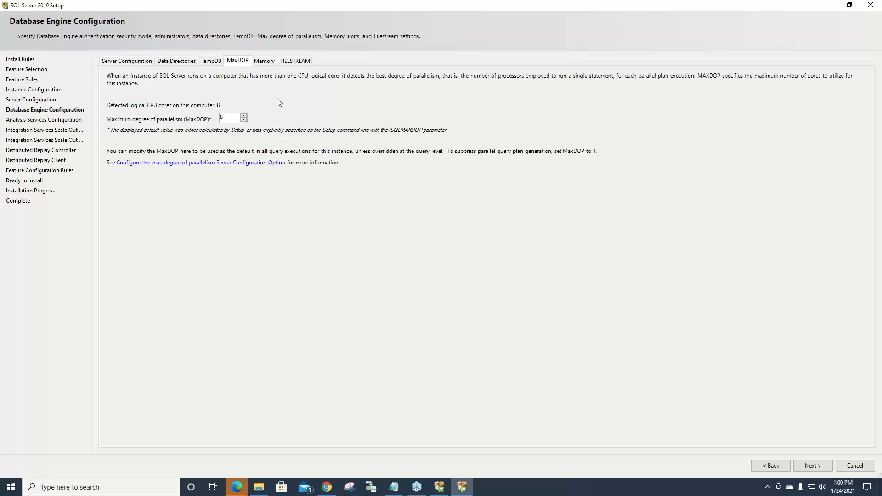
left_click(265, 62)
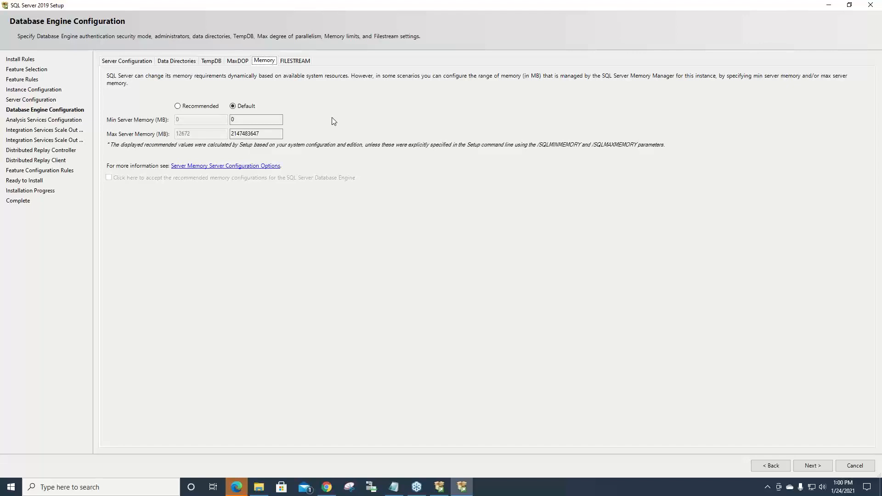
left_click(299, 62)
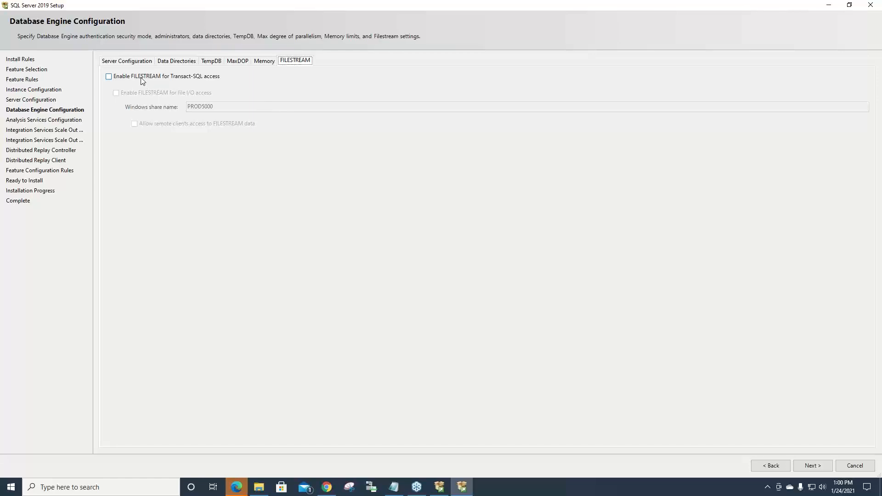
left_click(180, 62)
left_click(214, 61)
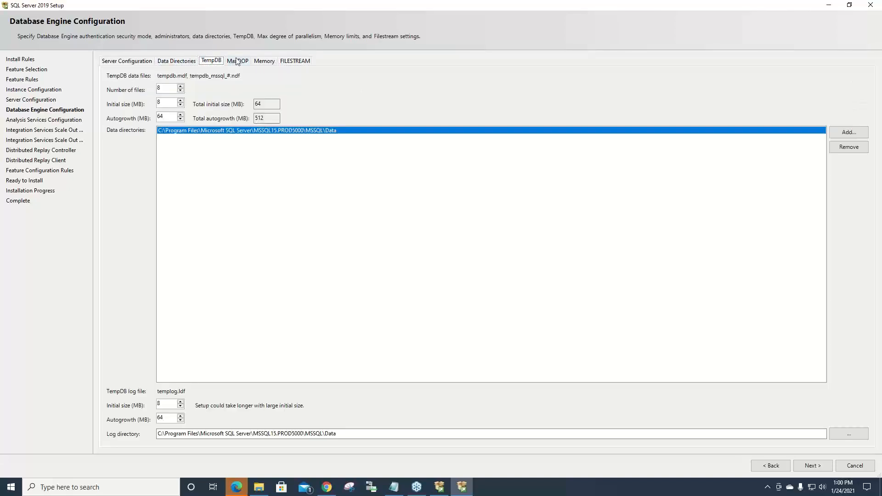
left_click(237, 61)
left_click(266, 62)
left_click(299, 62)
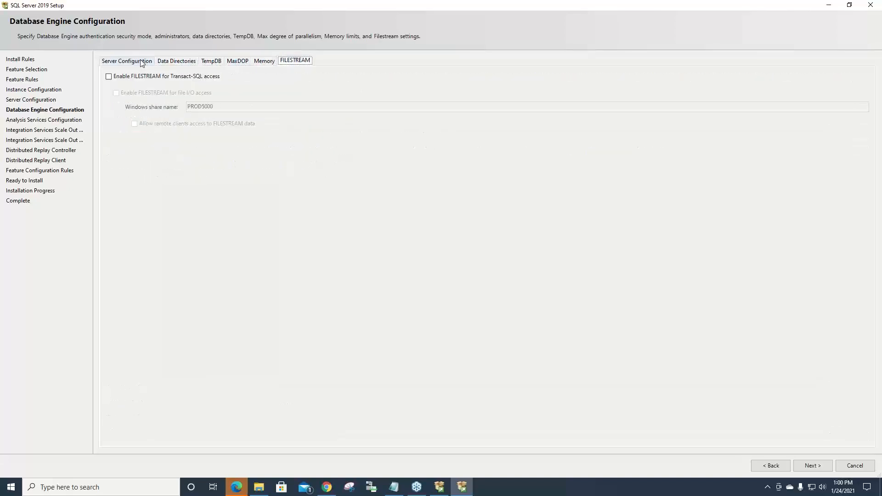
left_click(140, 62)
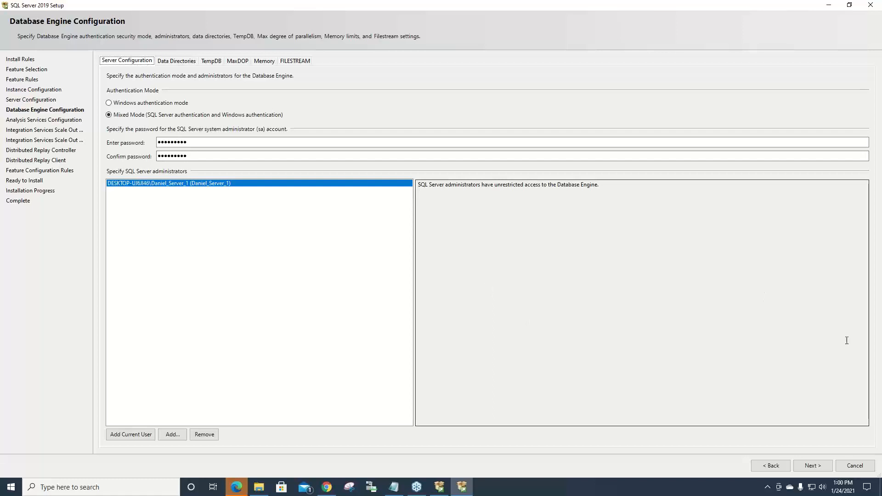
Step: Proceed to Analysis Services Configuration, add the current user as its administrator, and continue to the Scale Out master node settings
left_click(819, 467)
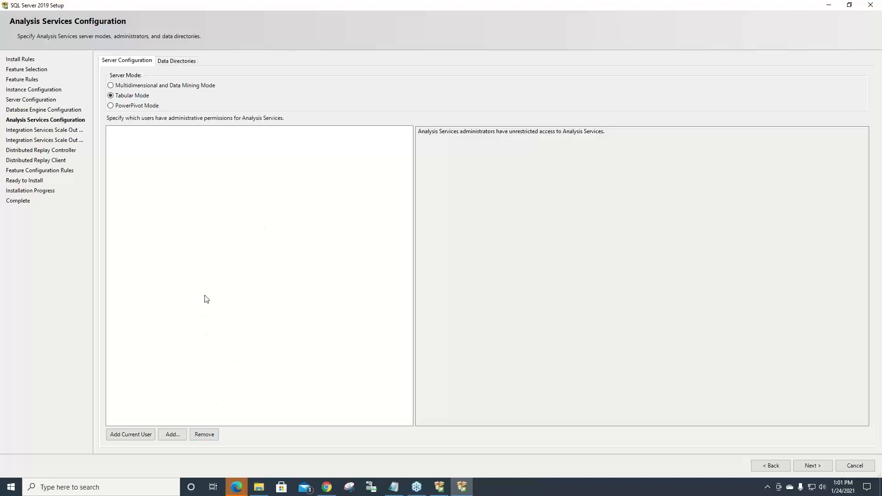
left_click(143, 435)
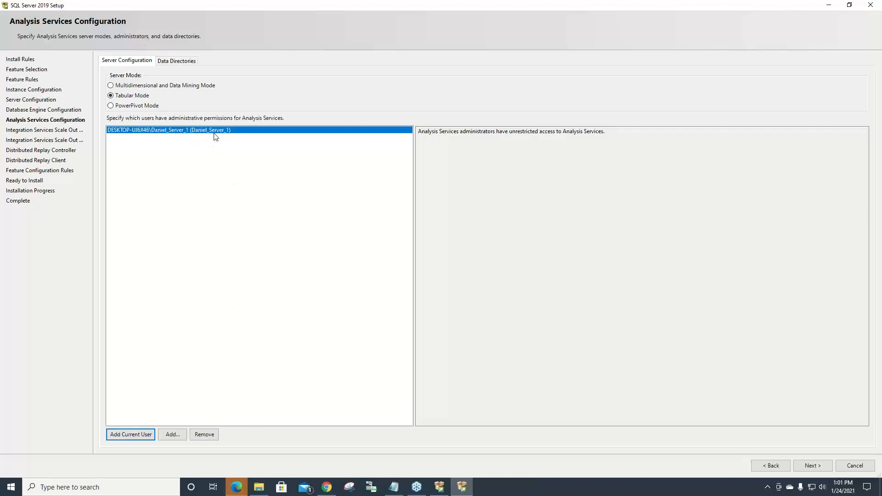
left_click(813, 466)
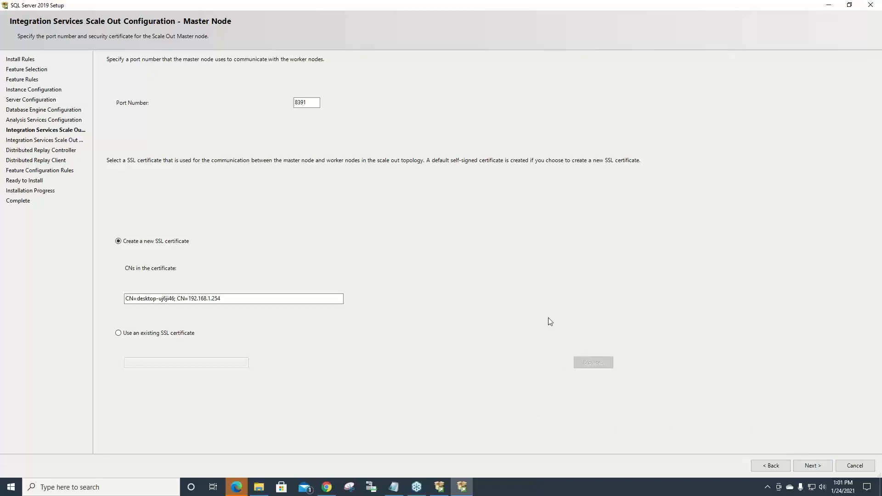
Step: Accept the default settings for the Integration Services Scale Out master and worker nodes and the Distributed Replay controller and client
left_click(817, 467)
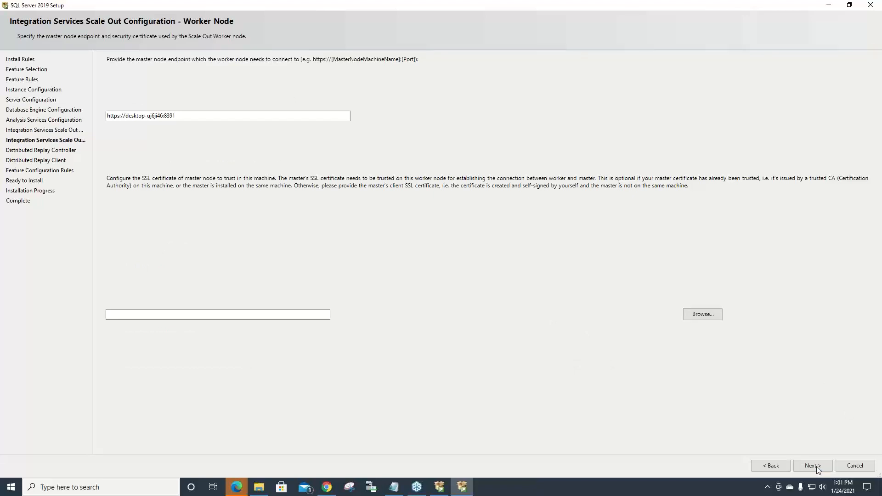
left_click(817, 467)
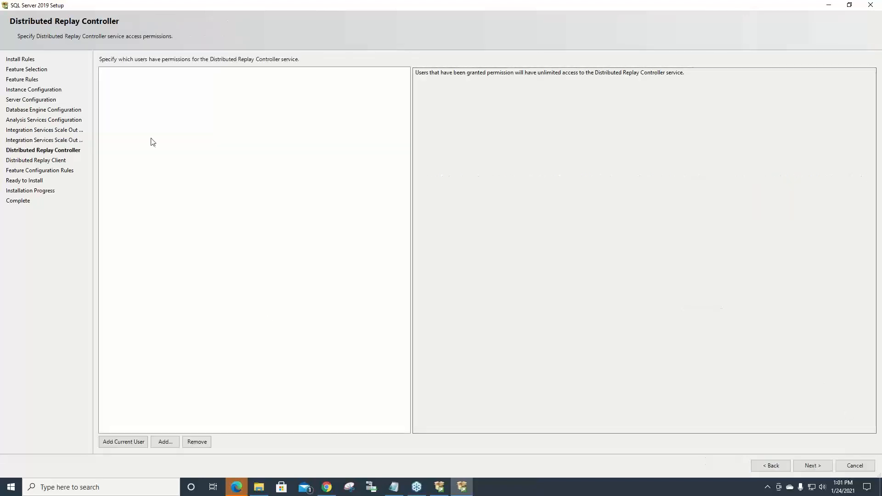
left_click(820, 468)
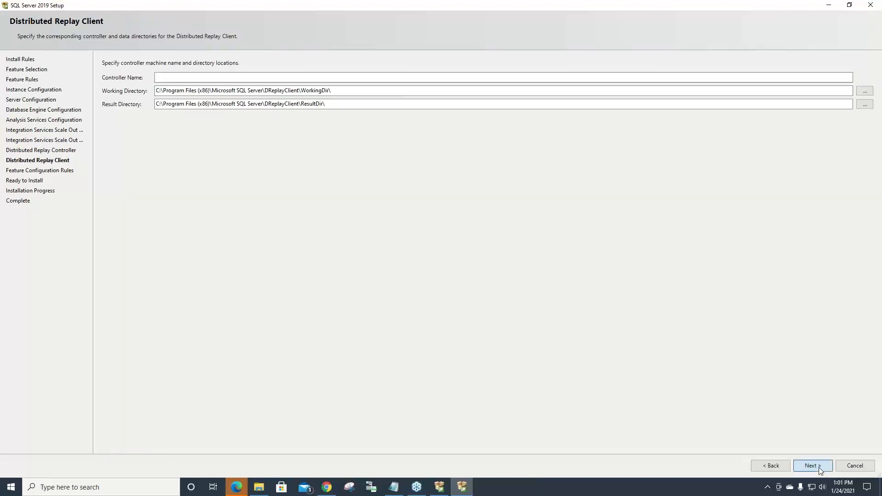
left_click(819, 467)
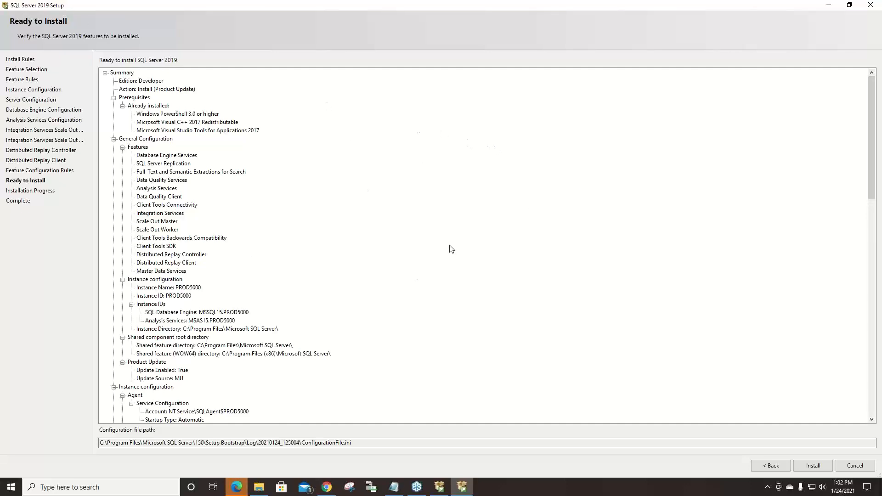
Step: Review the full Ready to Install summary of features and configuration, and run the SQL Server 2019 installation
scroll(451, 251, "down", 13)
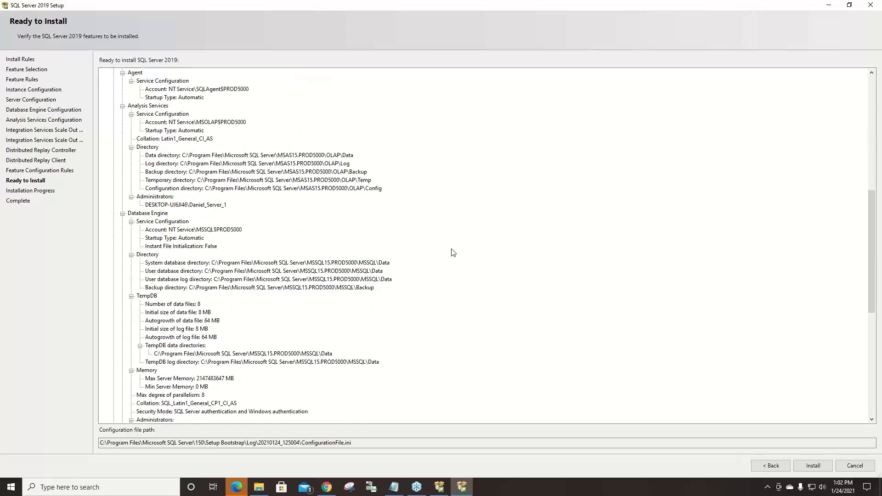
scroll(452, 252, "down", 12)
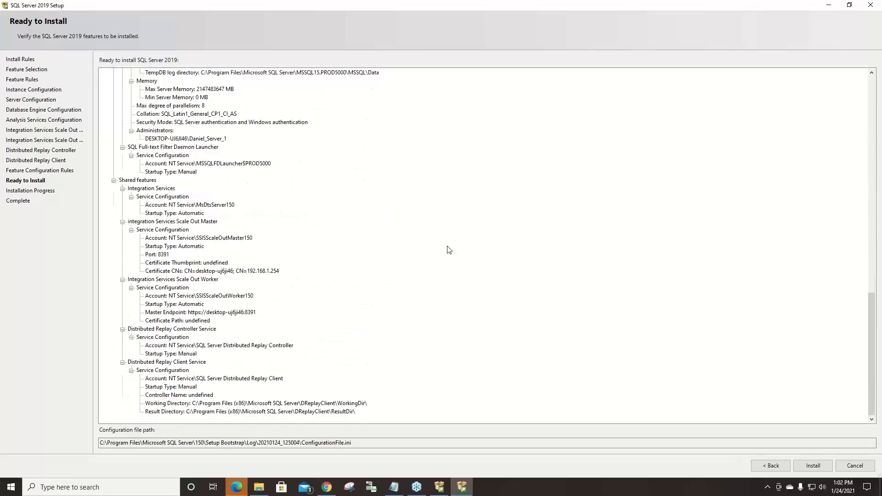
scroll(449, 250, "up", 20)
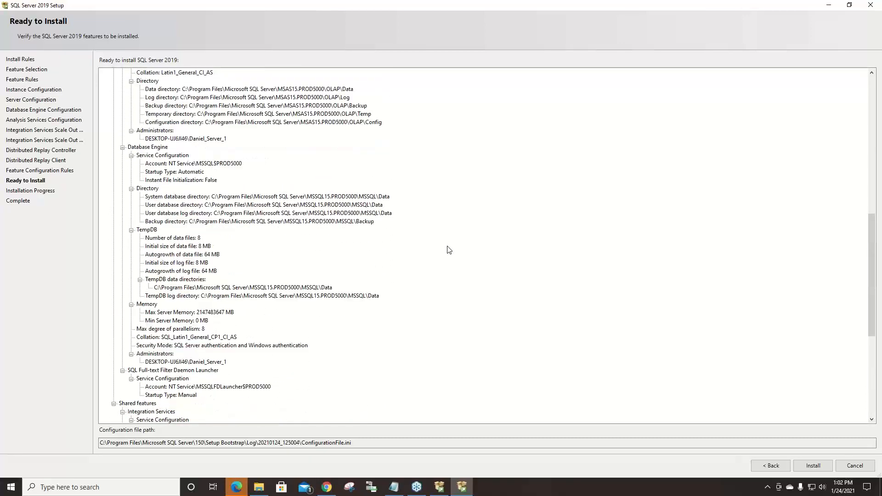
scroll(446, 245, "up", 1)
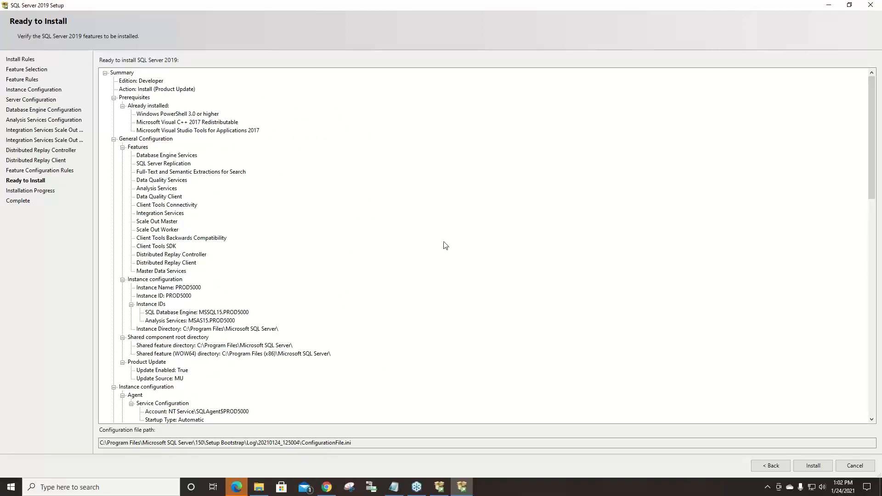
scroll(446, 246, "down", 15)
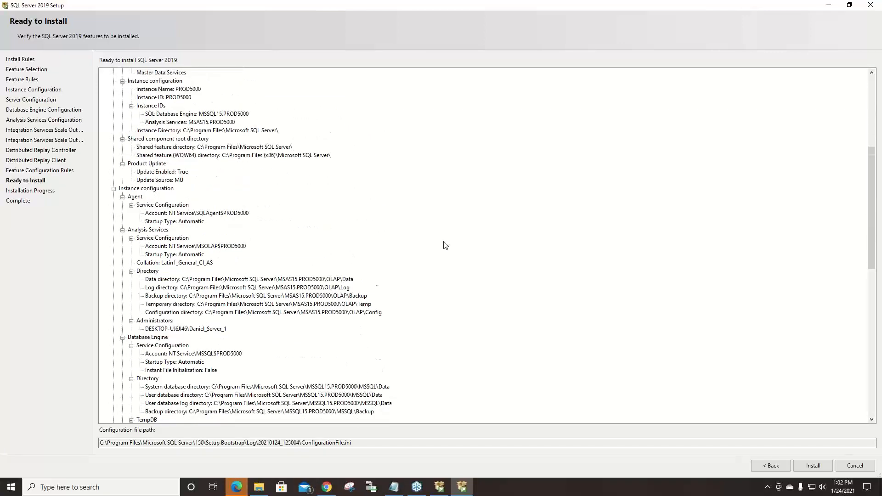
scroll(446, 245, "down", 10)
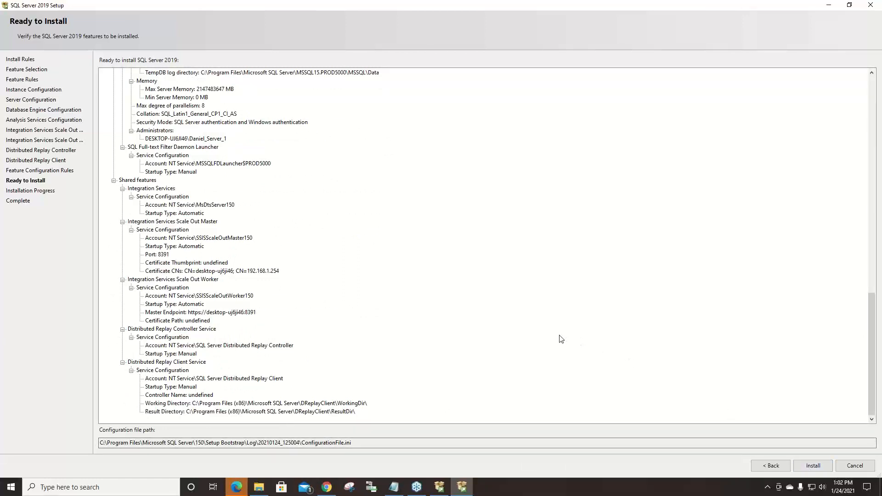
left_click(813, 469)
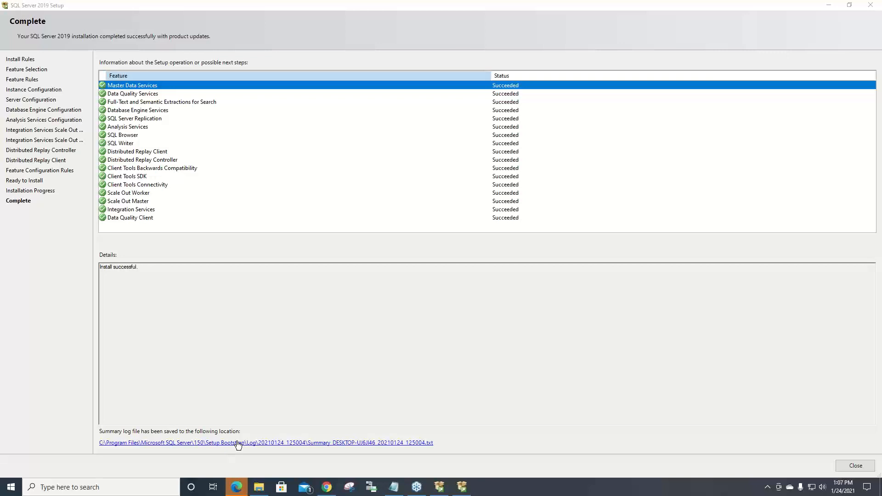
left_click(441, 444)
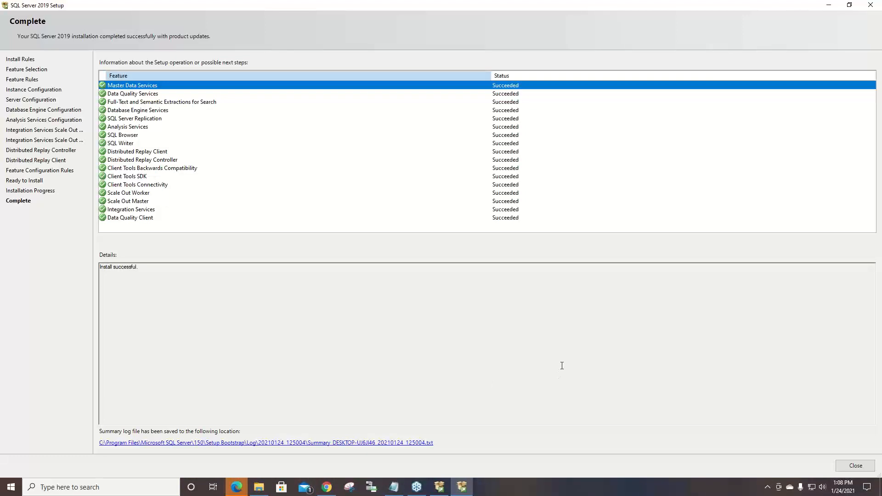
Step: Switch to the Notepad notes and review the e-mail, phone number and website lines, then return to the setup results
left_click(395, 488)
left_click(199, 234)
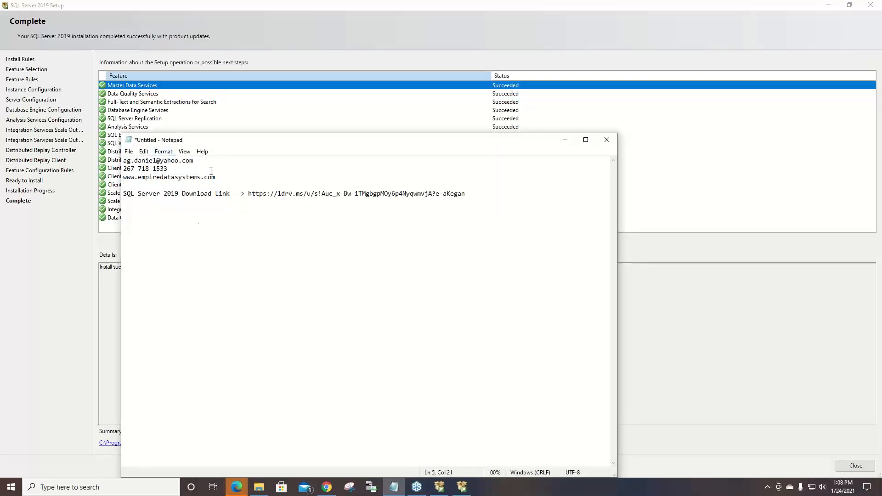
left_click_drag(208, 164, 116, 159)
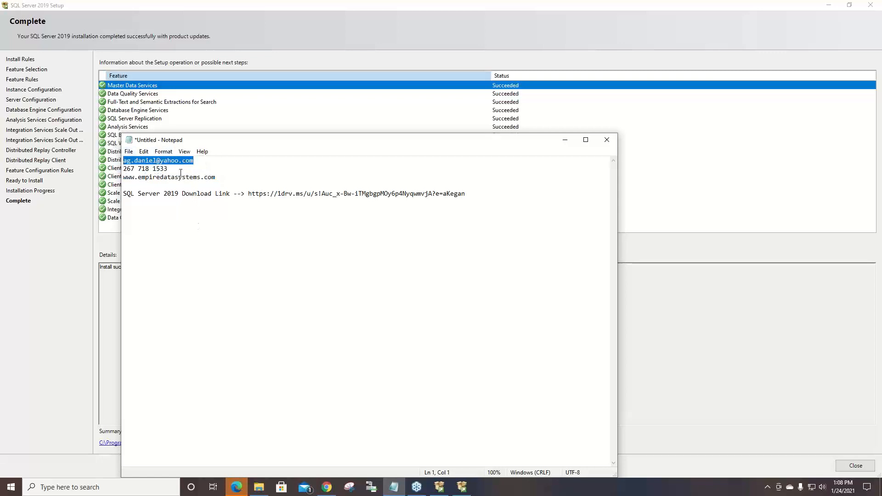
left_click_drag(179, 171, 107, 167)
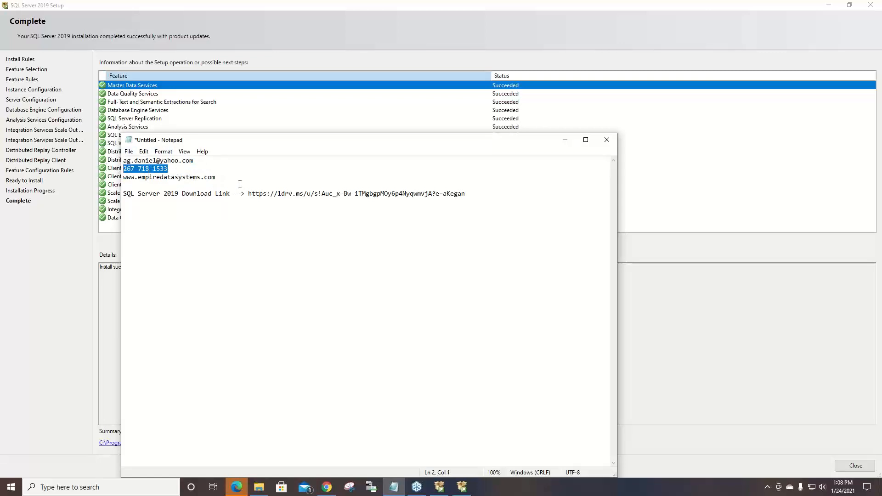
left_click_drag(216, 178, 123, 170)
left_click(175, 170)
left_click(123, 175)
left_click(233, 223)
left_click_drag(220, 180, 124, 178)
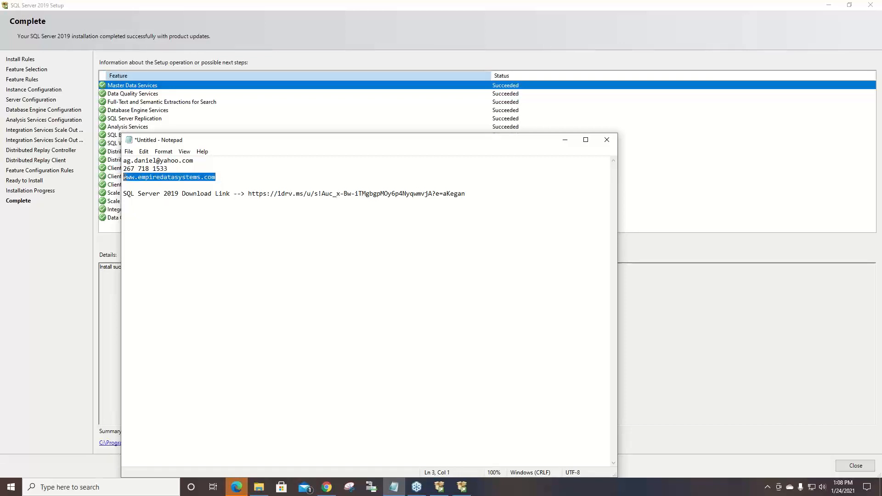
left_click(563, 176)
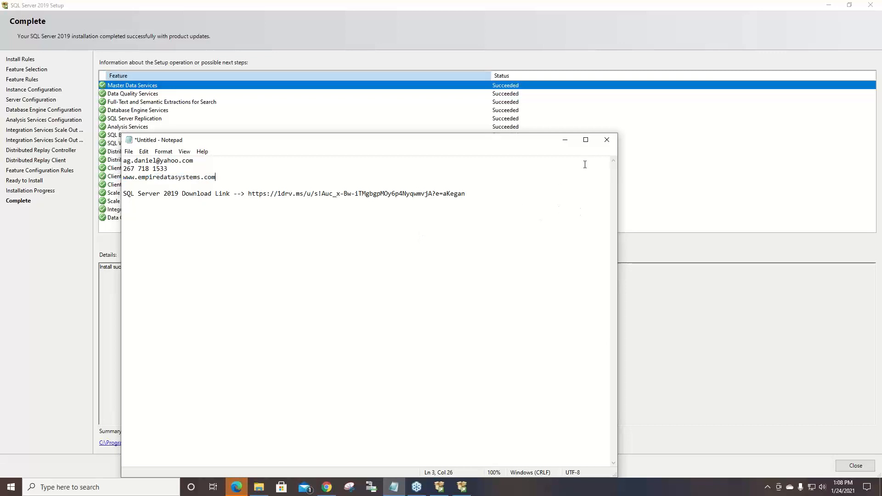
left_click(565, 140)
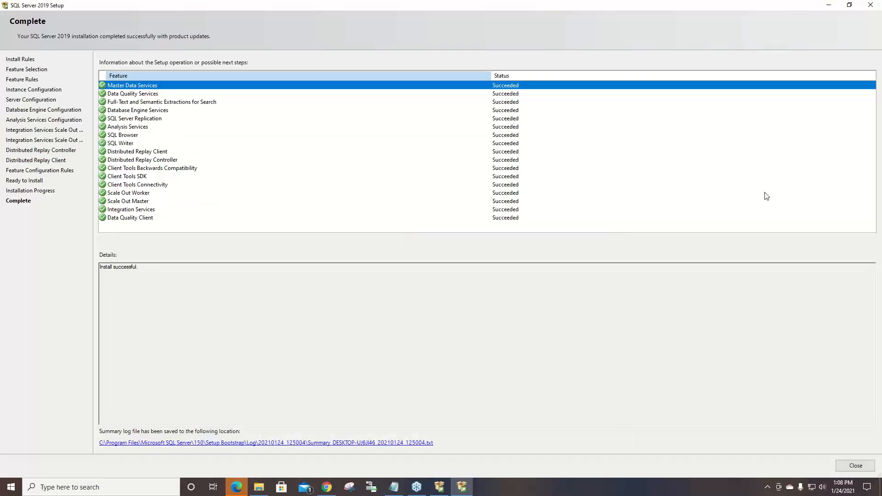
Step: Close the completed SQL Server 2019 Setup wizard and exit the SQL Server Installation Center
left_click(860, 467)
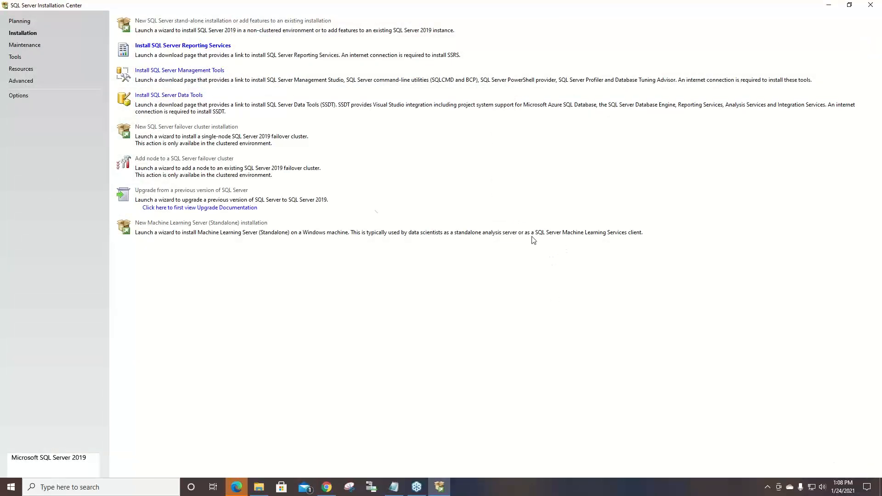
left_click_drag(646, 6, 440, 65)
left_click(587, 59)
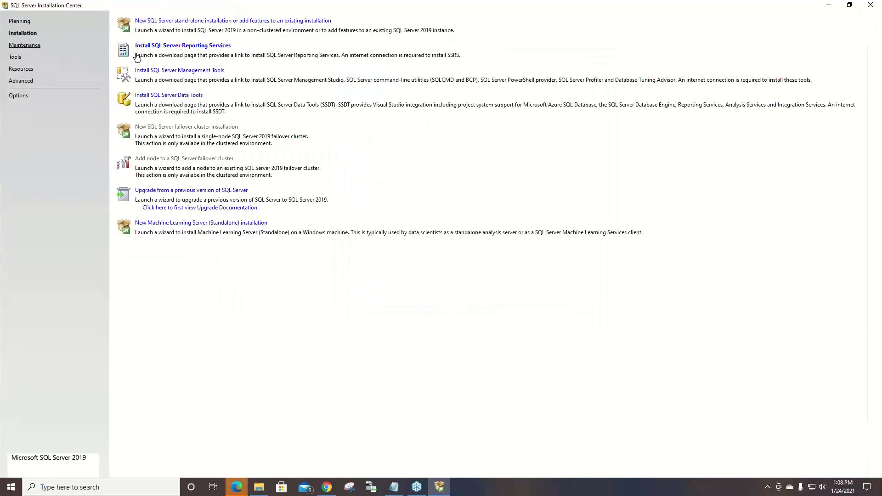
left_click(872, 6)
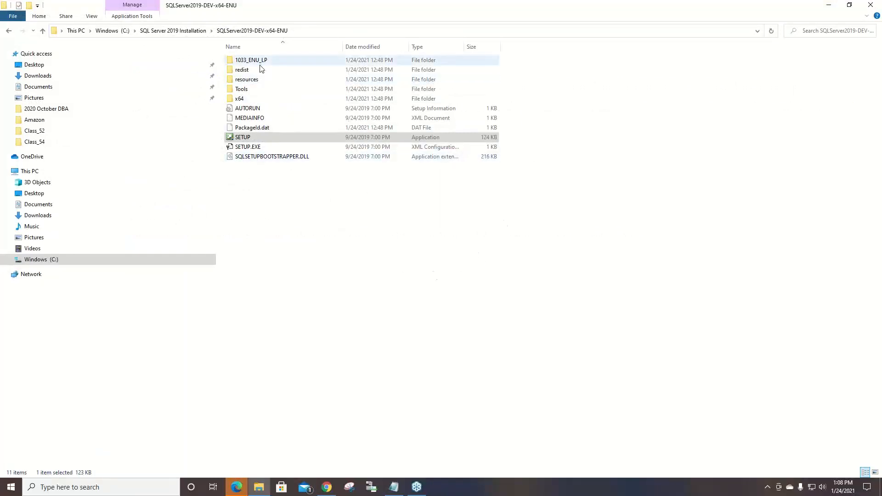
Step: Run SSMS-Setup-ENU as administrator from C:\SQL Server 2019 Installation, install Management Studio 18.8 in its default location, and close the installer without restarting
left_click(115, 30)
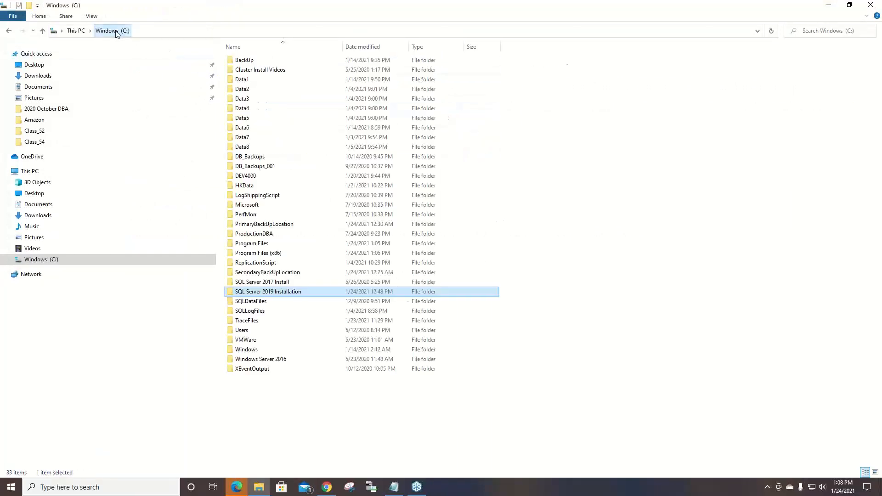
double_click(267, 294)
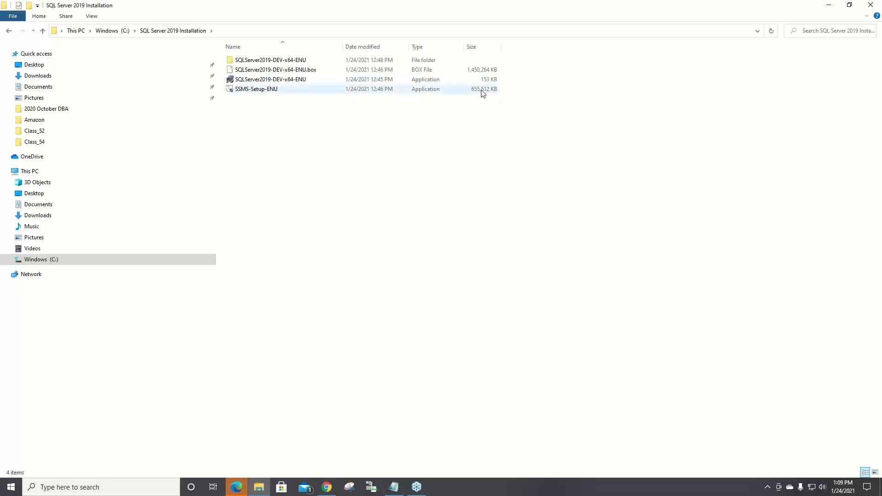
left_click(260, 91)
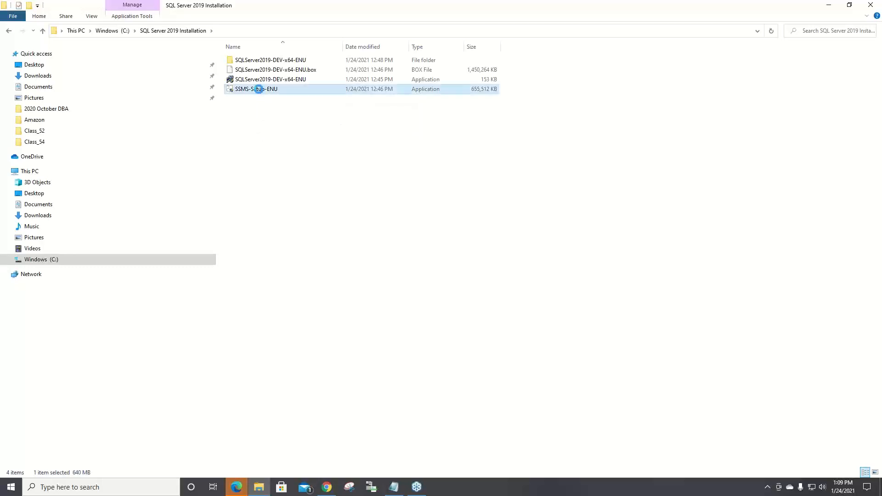
right_click(260, 91)
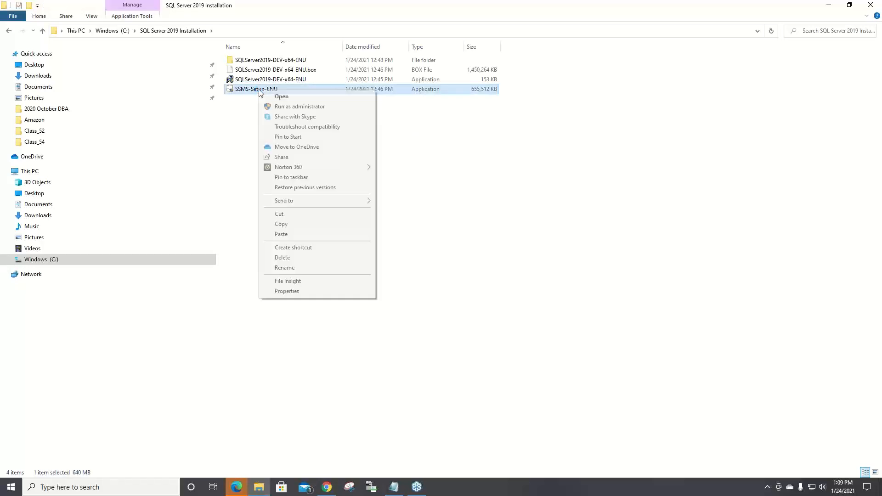
left_click(291, 108)
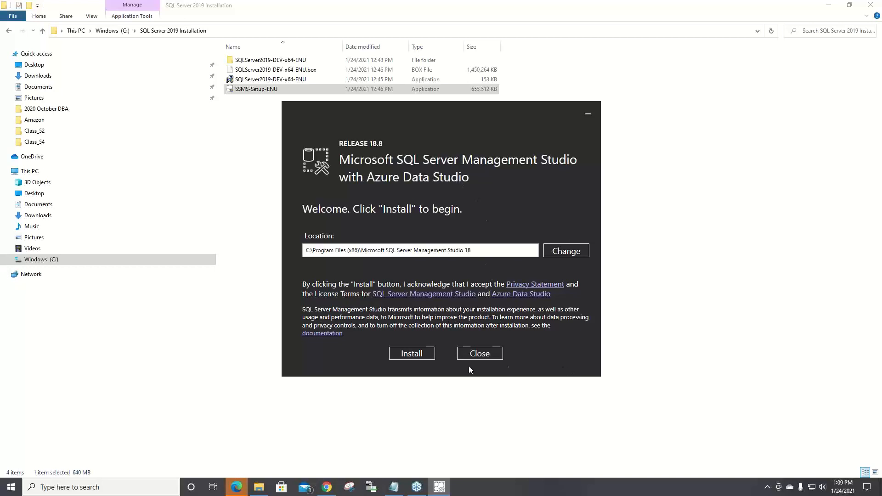
left_click(419, 357)
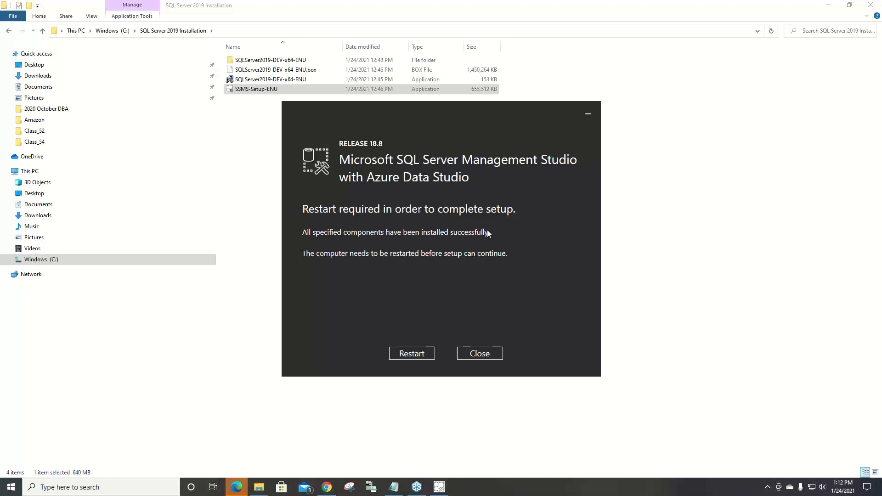
left_click(482, 355)
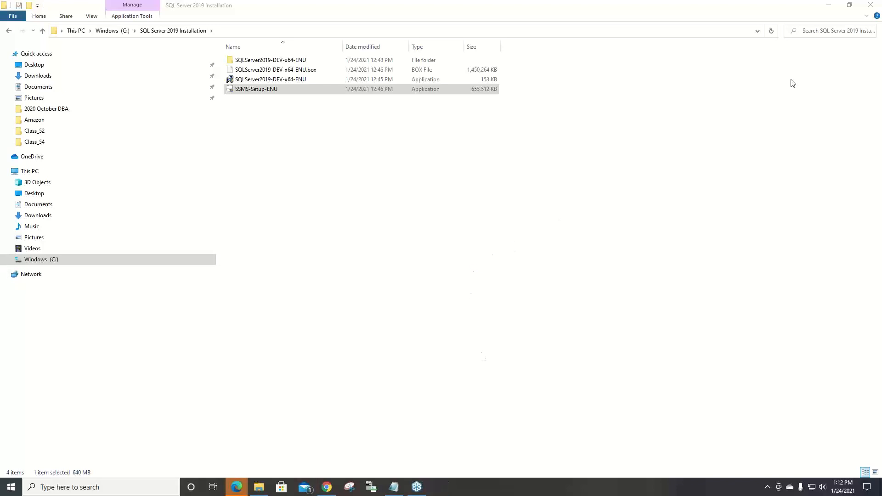
Step: Clear the open windows, search Windows for "sql server", and pin Microsoft SQL Server Management Studio 18 to the taskbar
left_click(829, 5)
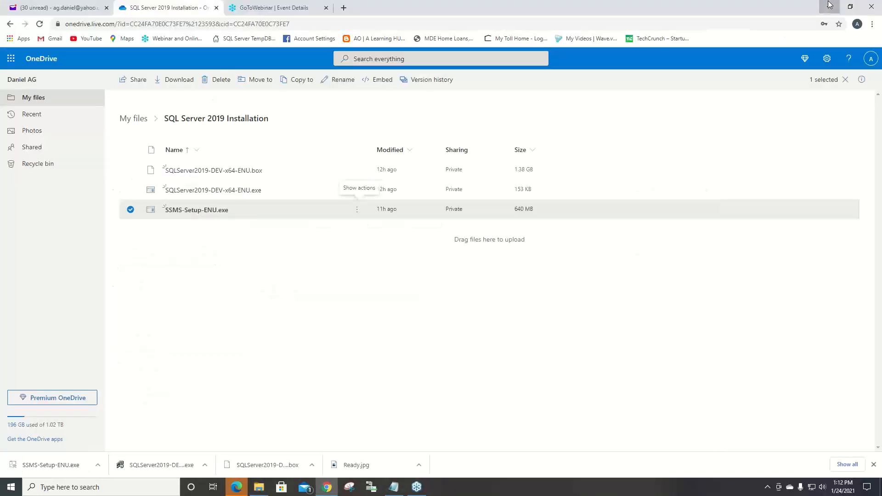
left_click(830, 5)
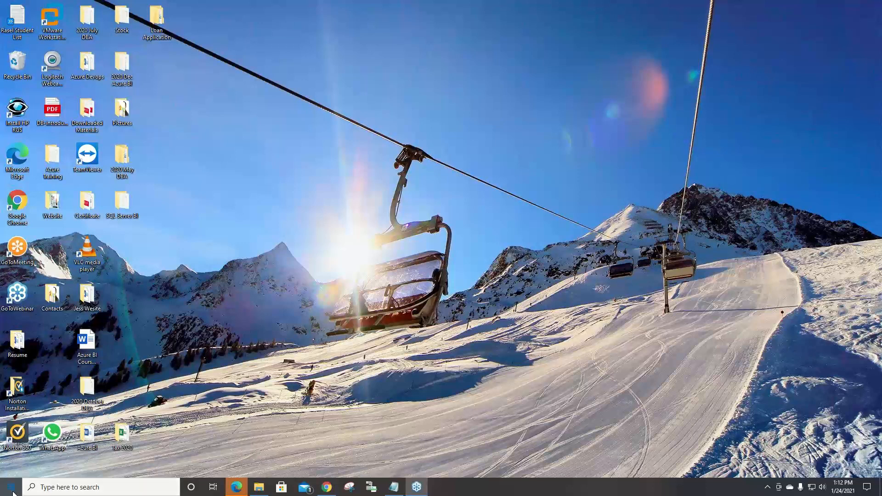
left_click(68, 490)
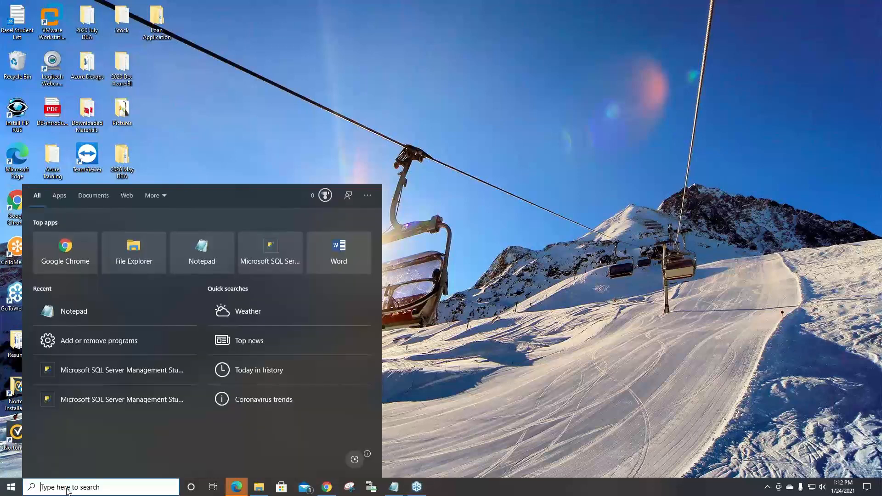
type("sql server")
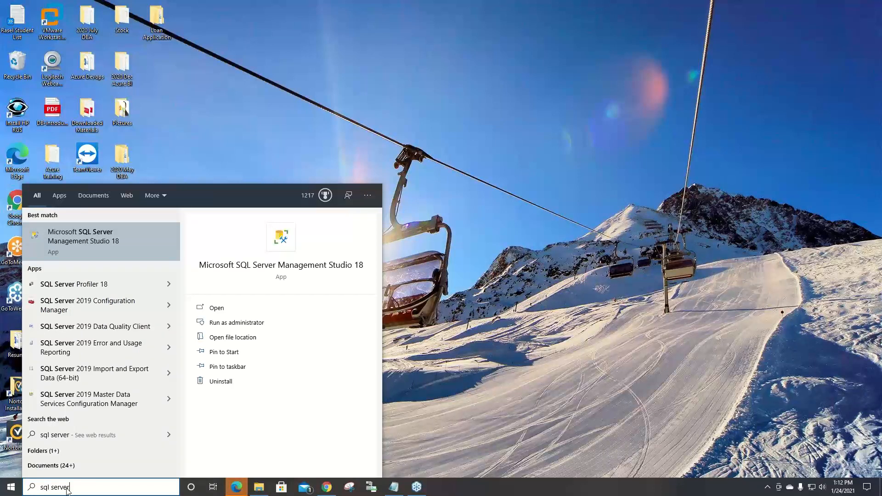
right_click(106, 244)
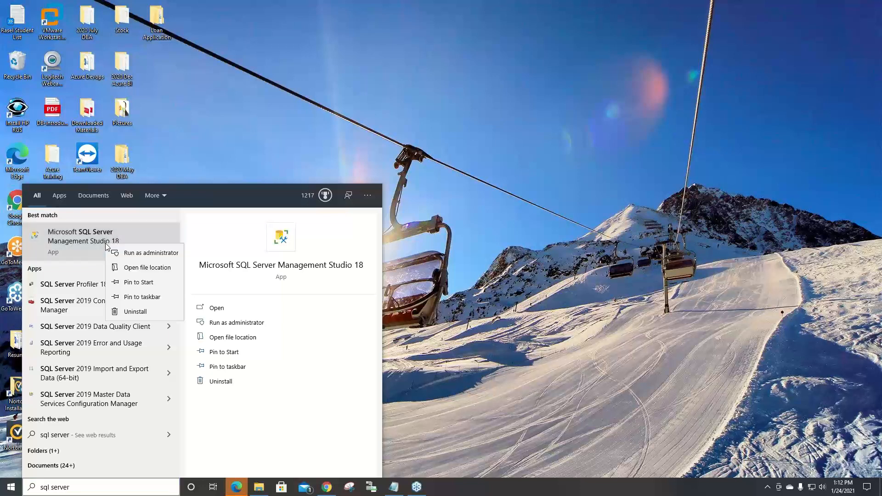
left_click(143, 297)
left_click(567, 333)
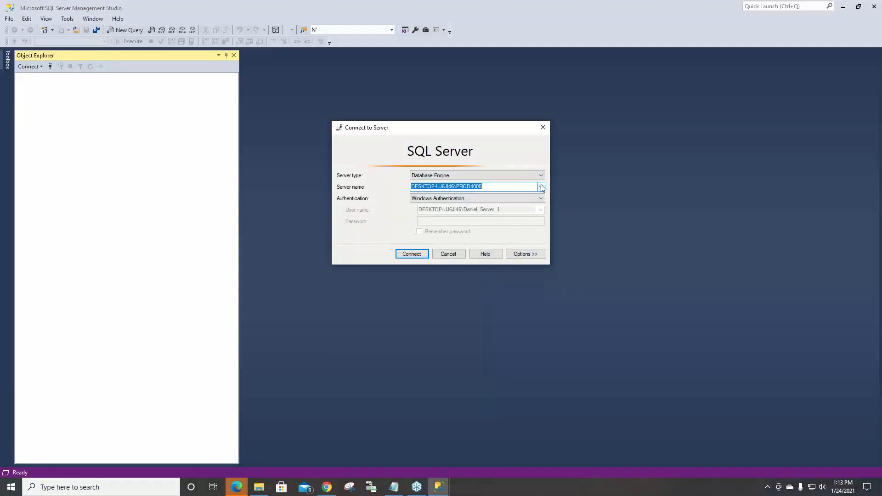
Step: Browse the local Database Engine servers in Management Studio's connection dialog and choose the PROD5000 instance as the server name
left_click(527, 187)
left_click_drag(523, 187, 404, 192)
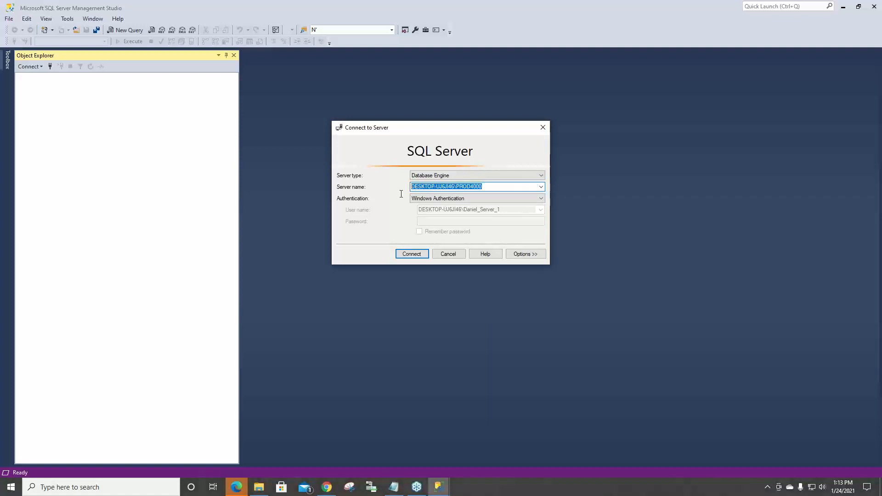
left_click(542, 189)
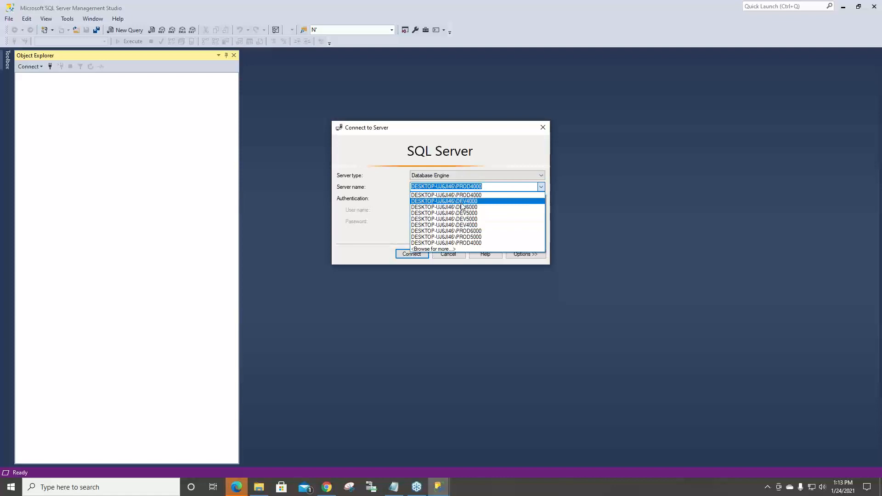
left_click(440, 249)
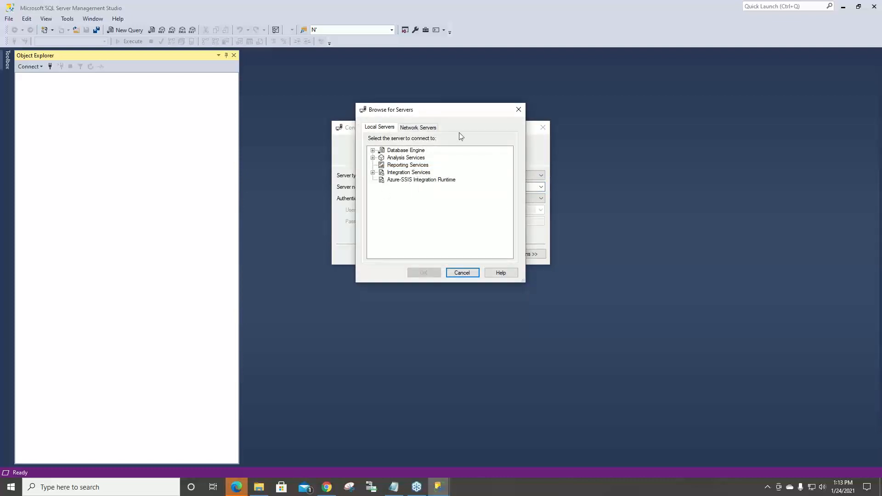
left_click(373, 150)
left_click(420, 157)
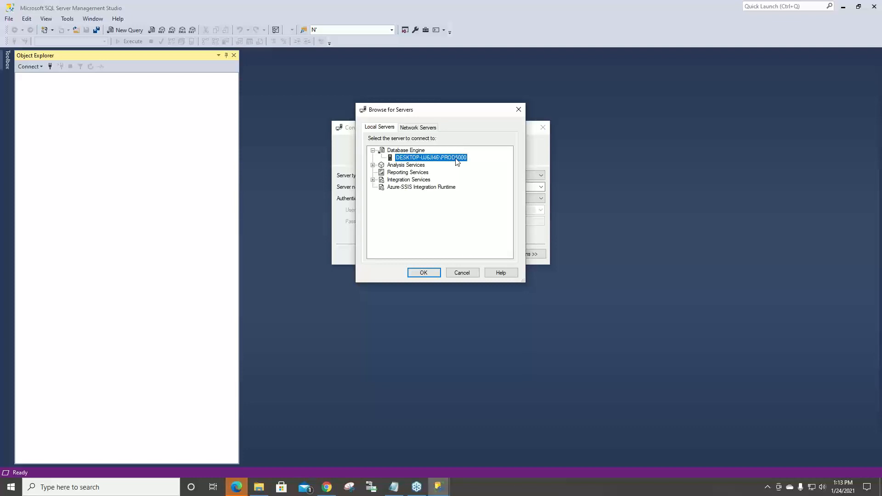
left_click(425, 273)
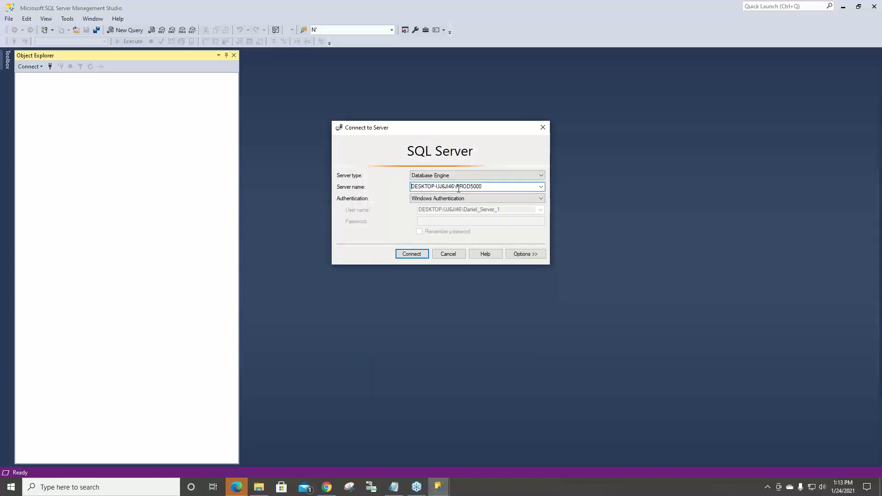
Step: Connect to PROD5000 with Windows Authentication, narrow the Object Explorer, and expand the instance's Databases folder
left_click(421, 256)
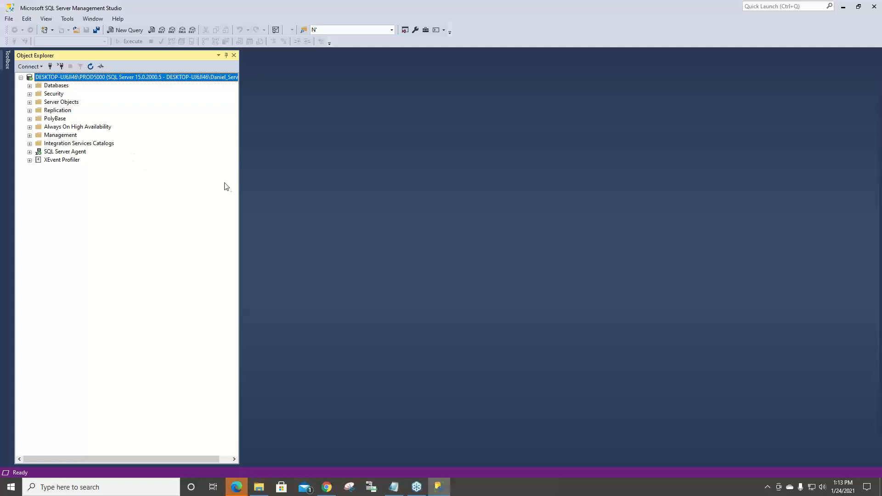
left_click_drag(241, 193, 208, 193)
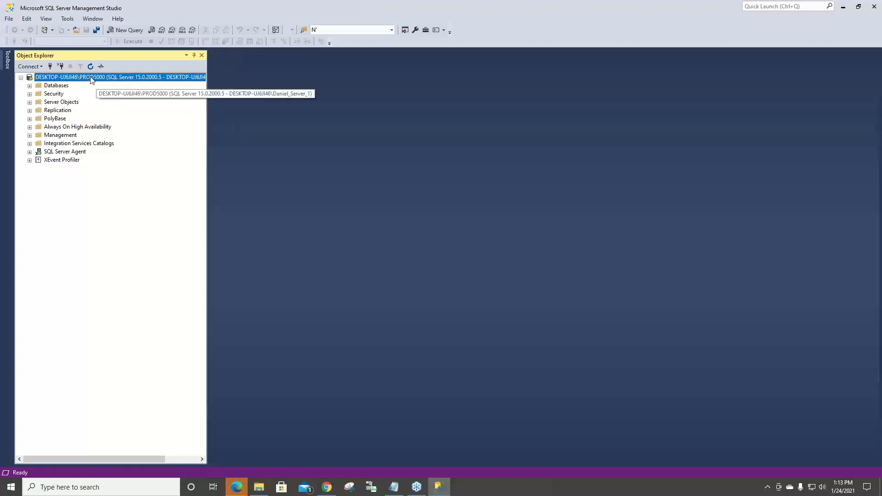
left_click(29, 86)
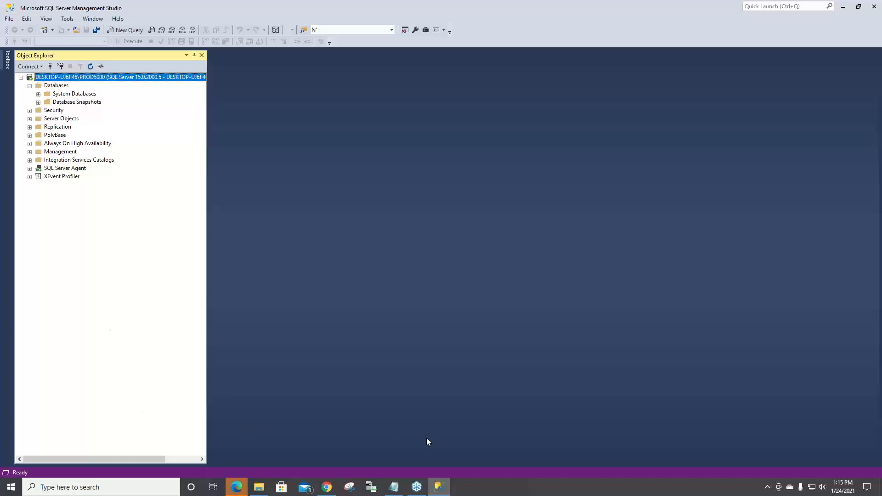
Step: Review the SQL Server 2019 download link and the contact lines in the Notepad notes, and return to Management Studio
left_click(394, 487)
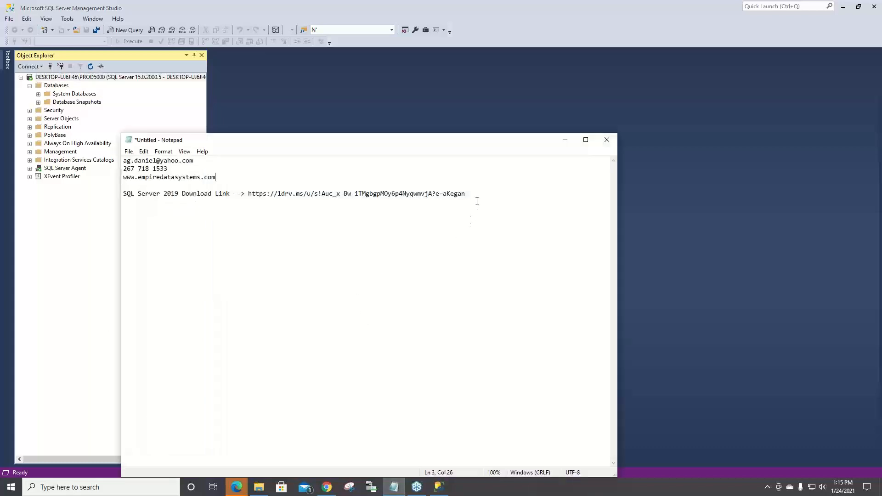
left_click_drag(466, 193, 250, 194)
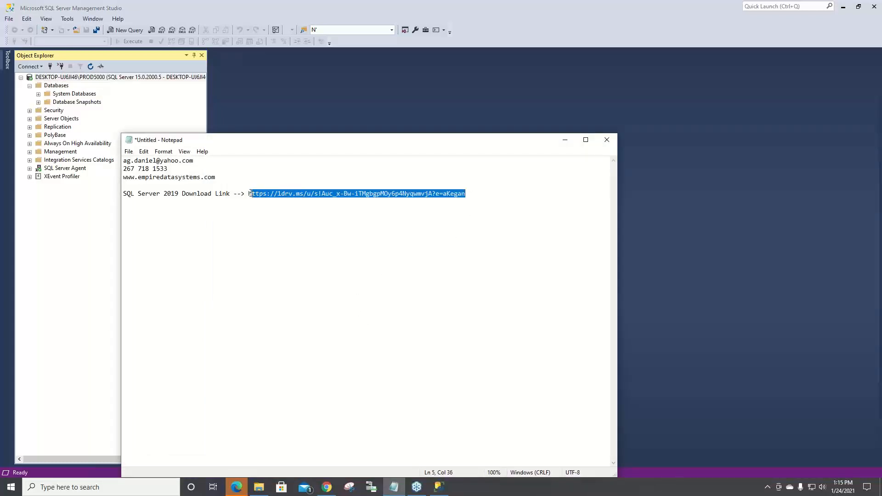
left_click(377, 247)
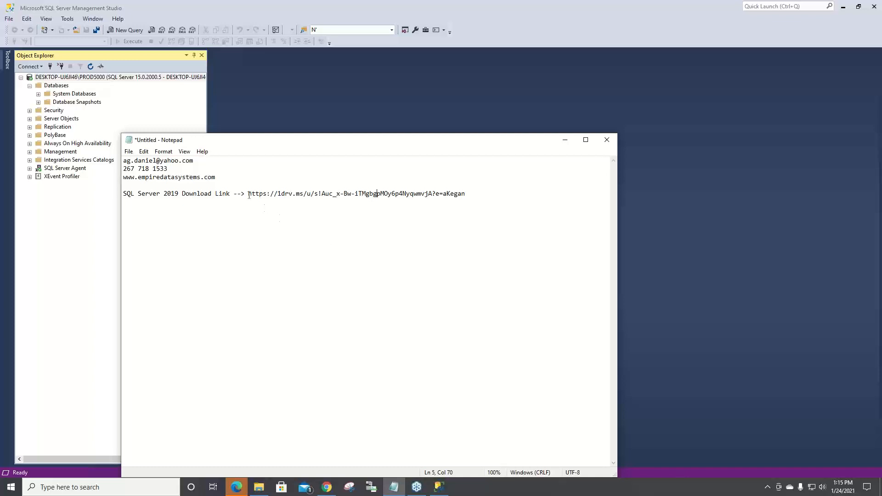
left_click_drag(216, 177, 107, 166)
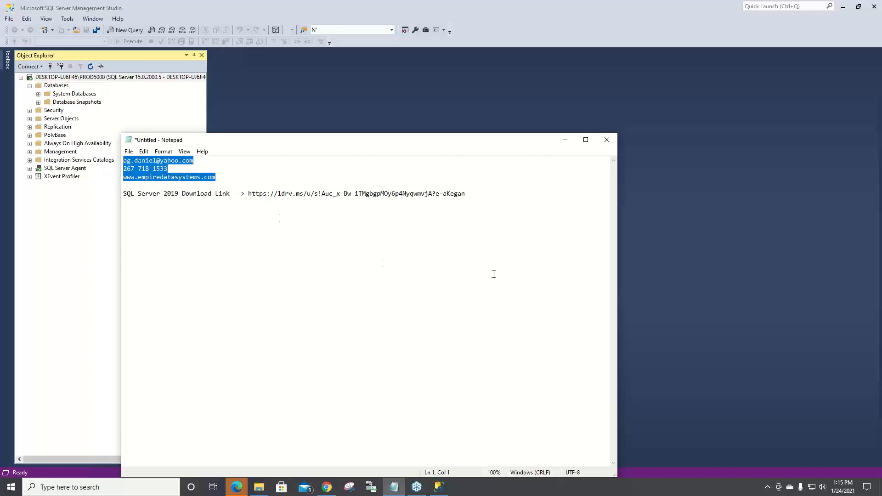
left_click(567, 145)
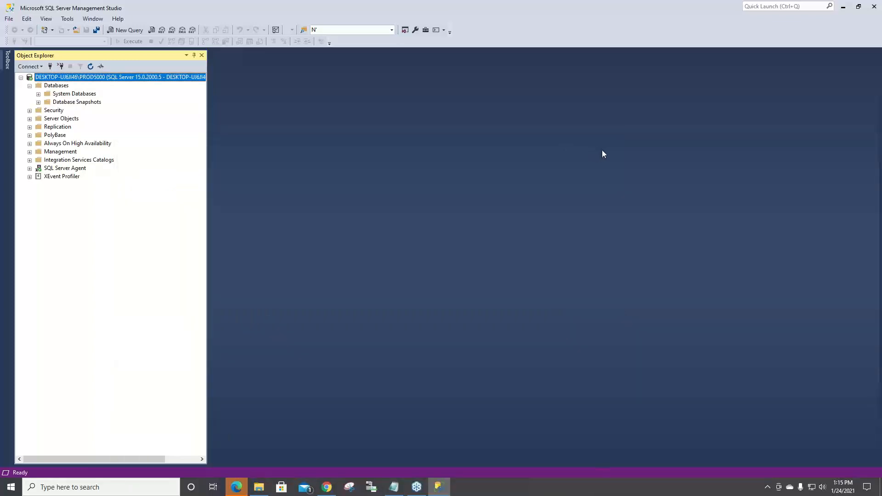